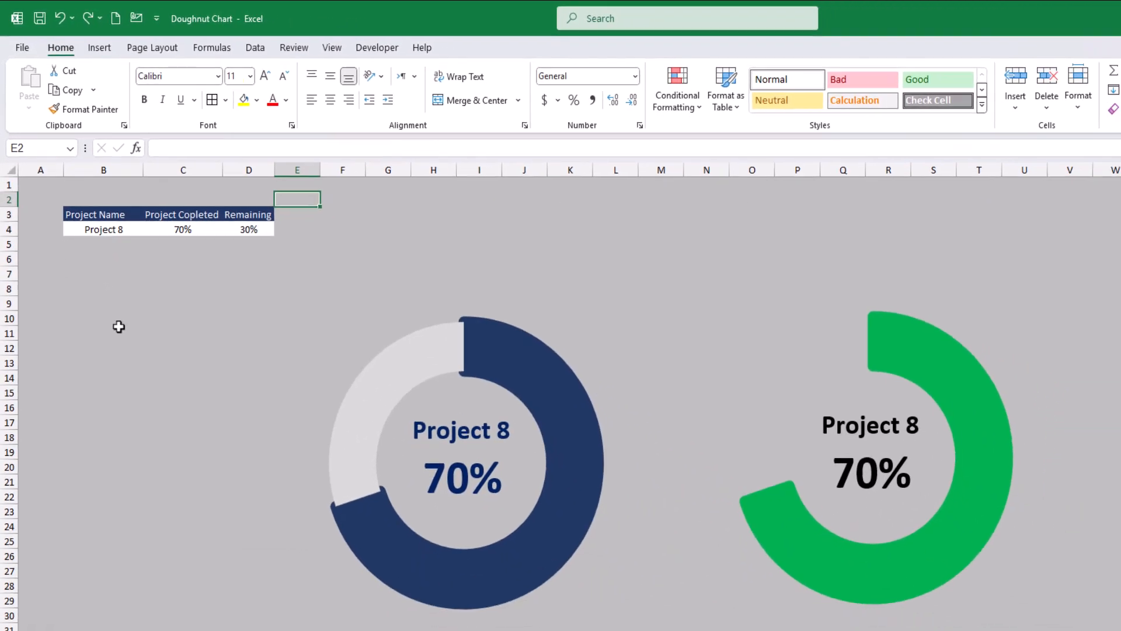
Step: Choose Project 5 from the project name drop-down in cell B4 above the finished doughnut charts
{"action": "left_click", "coordinate": [123, 220]}
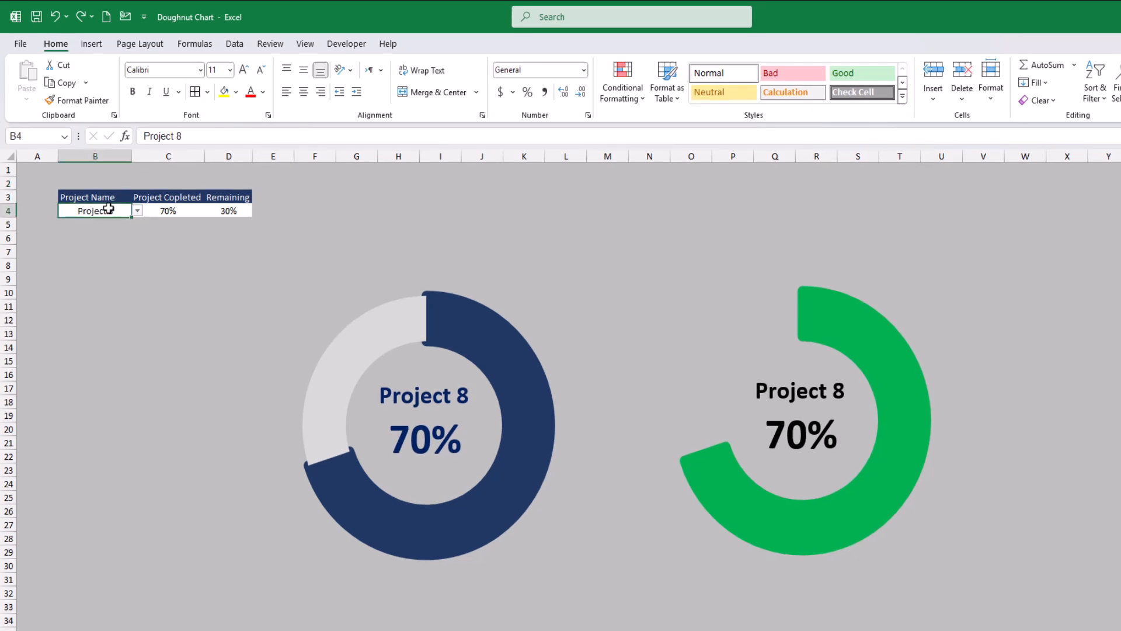
{"action": "left_click", "coordinate": [137, 210]}
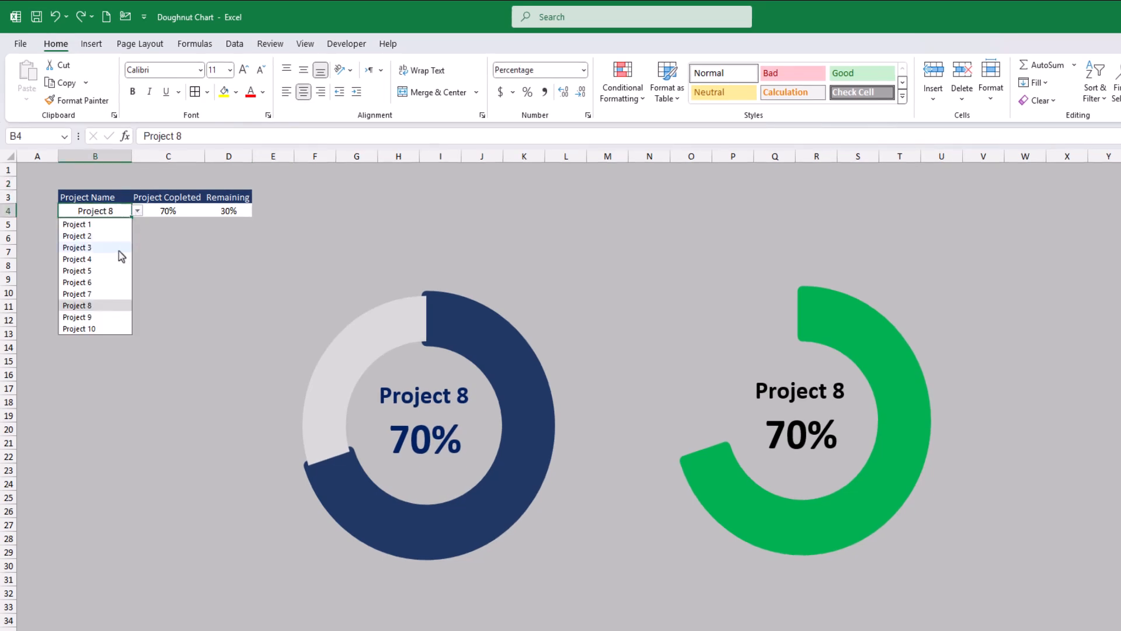
{"action": "left_click", "coordinate": [117, 271]}
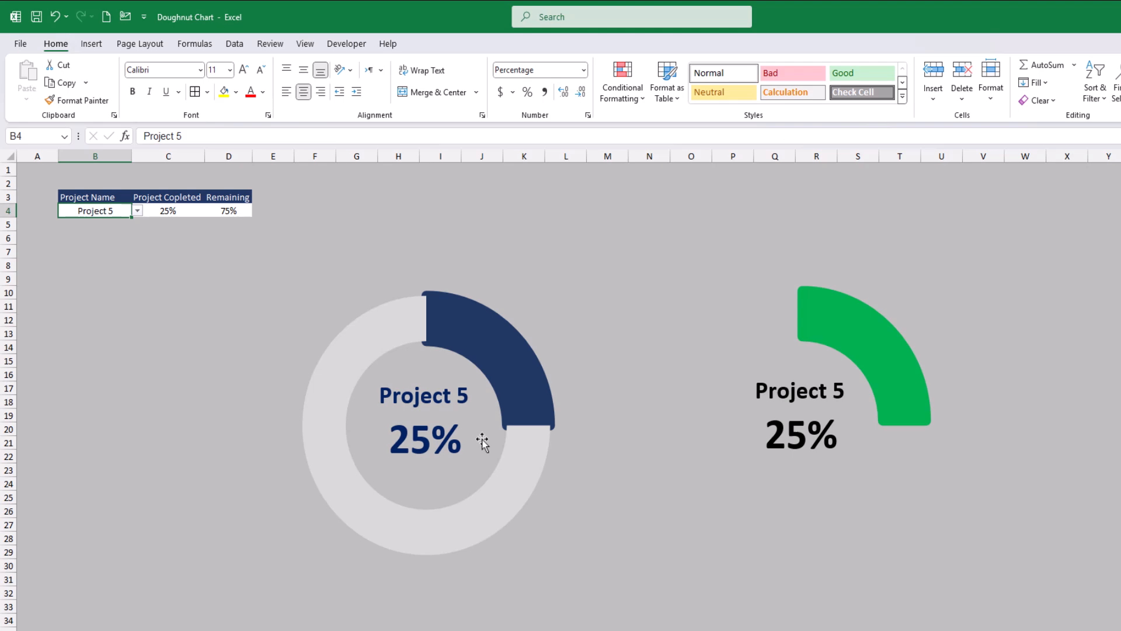
{"action": "left_click", "coordinate": [315, 224]}
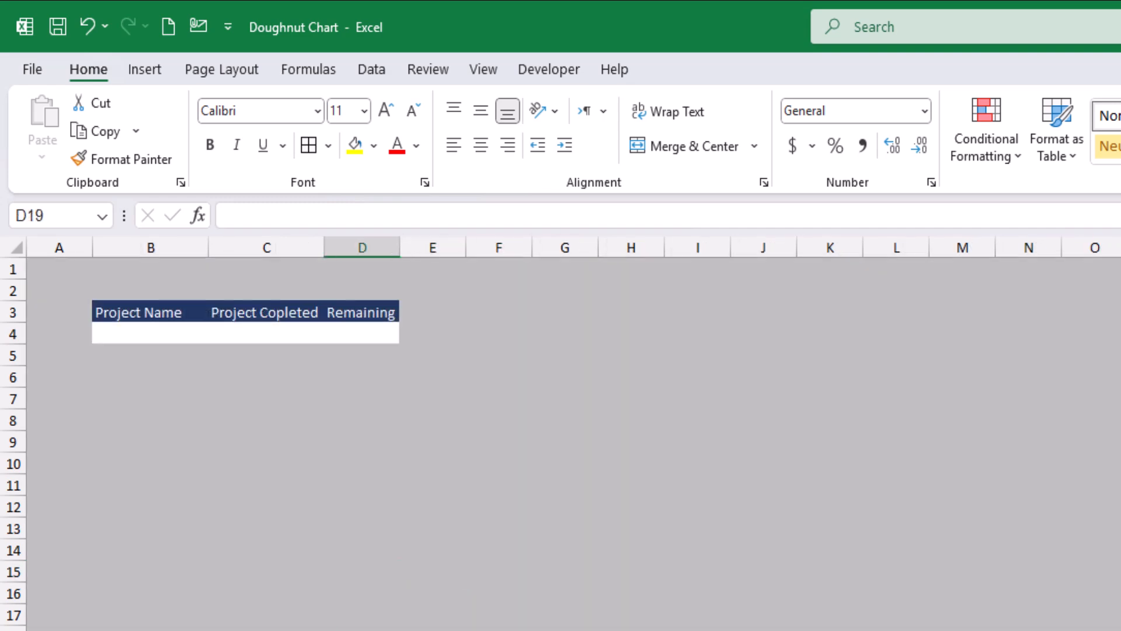
Step: Add a % sign to the end of the Project Copleted heading in cell C3
{"action": "left_click", "coordinate": [586, 617]}
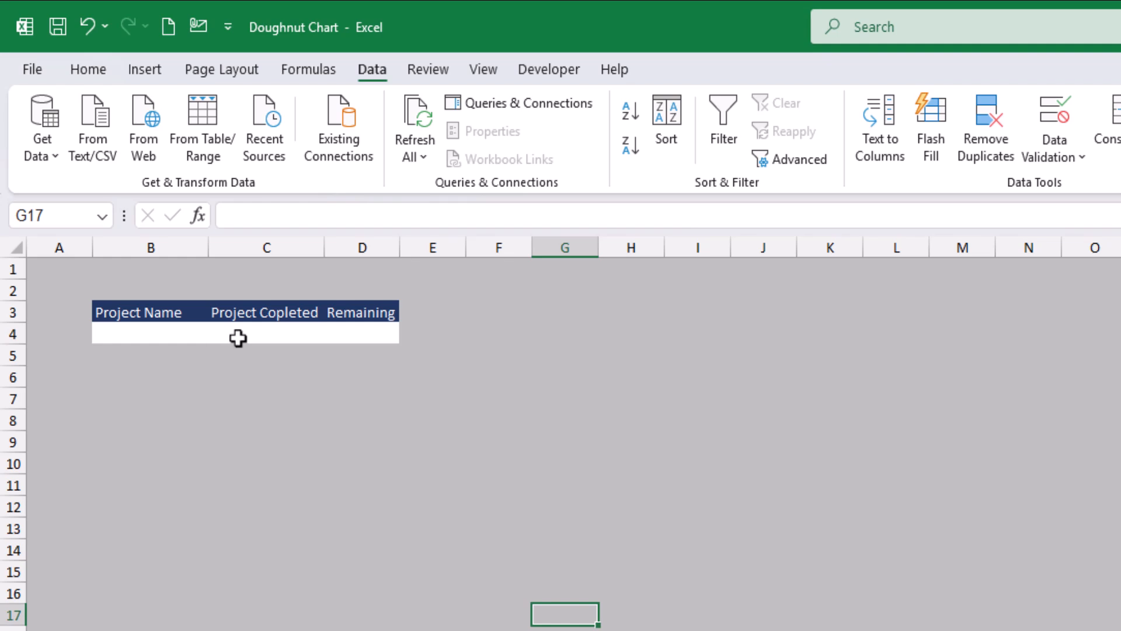
{"action": "left_click", "coordinate": [290, 313]}
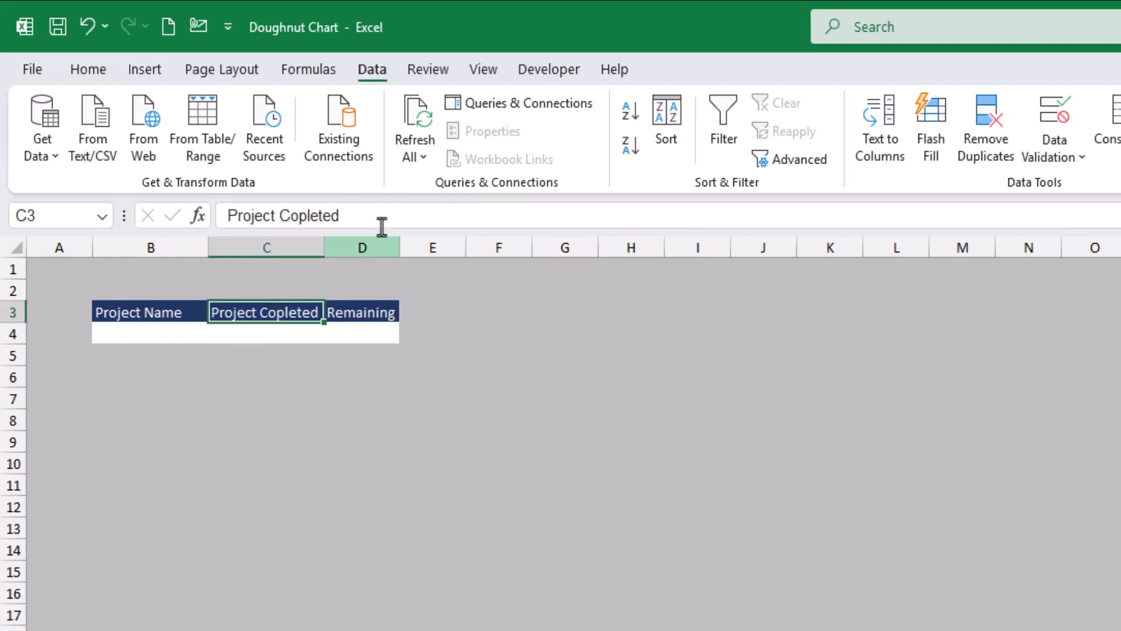
{"action": "left_click", "coordinate": [396, 220]}
{"action": "type", "text": "%"}
{"action": "key", "text": "Tab"}
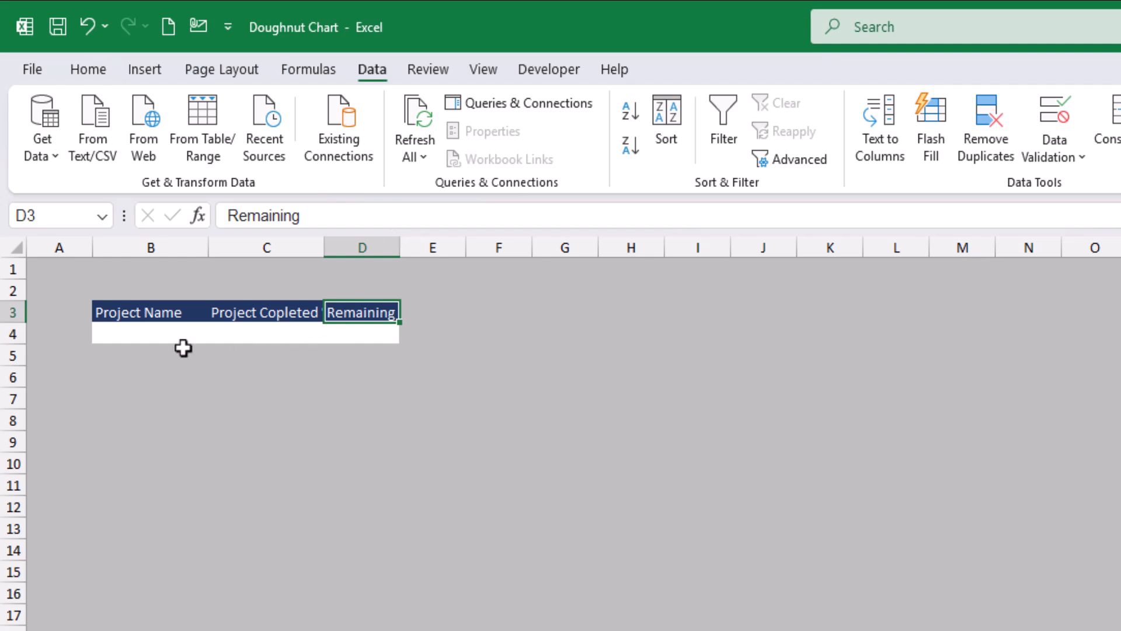
Step: Add list data validation to cell B4, using the project names in =Projects!$B$4:$B$13 as the source
{"action": "left_click", "coordinate": [152, 336]}
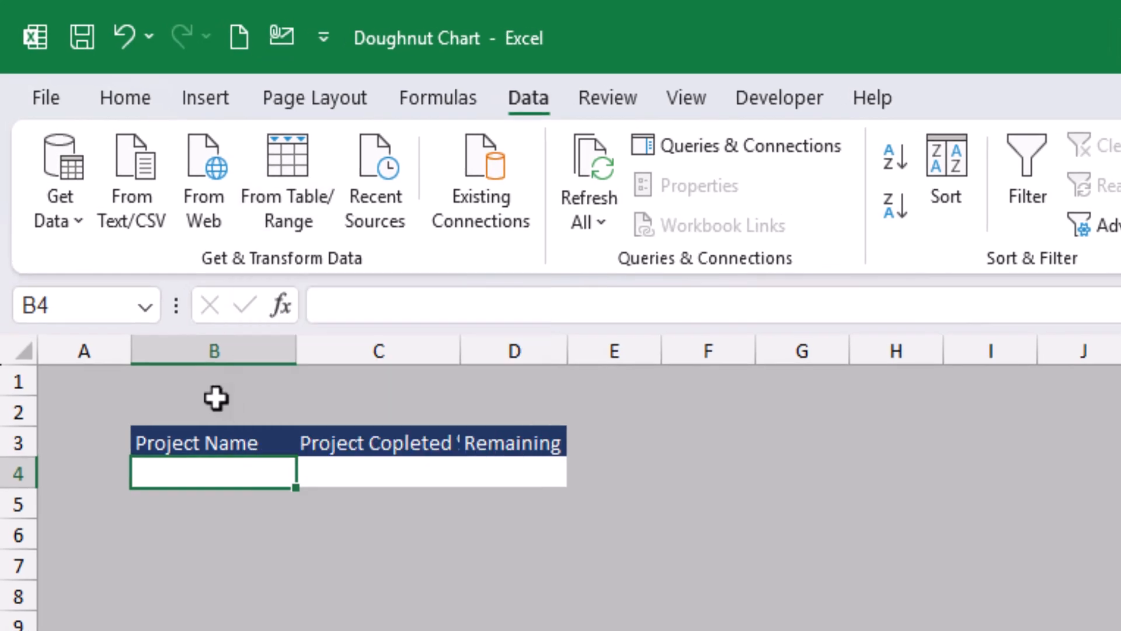
{"action": "left_click", "coordinate": [132, 101]}
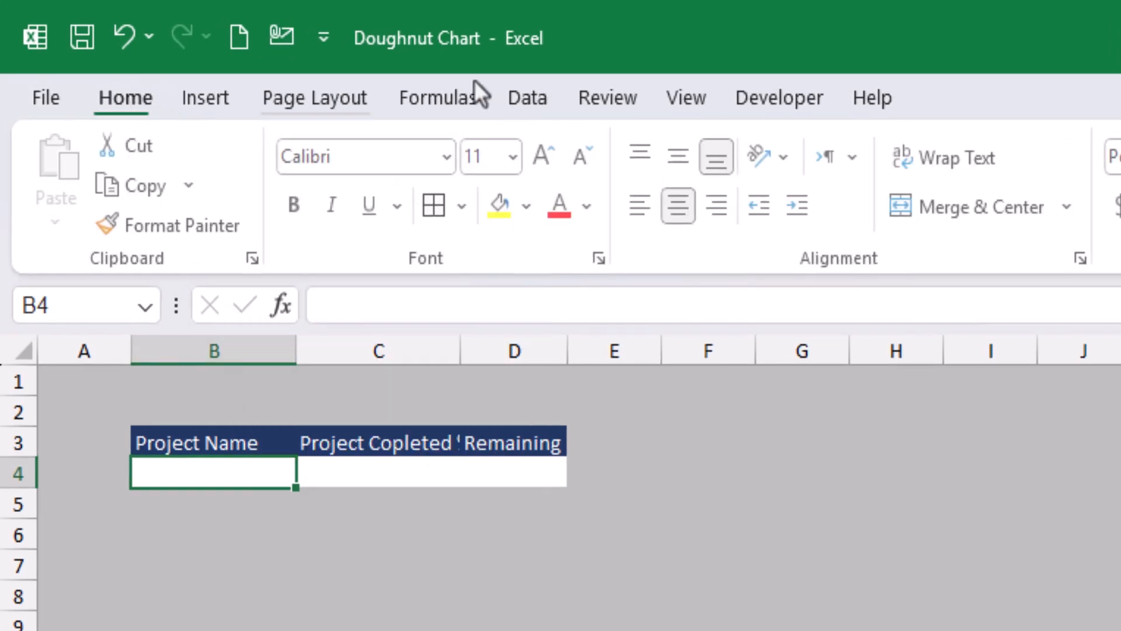
{"action": "left_click", "coordinate": [536, 100]}
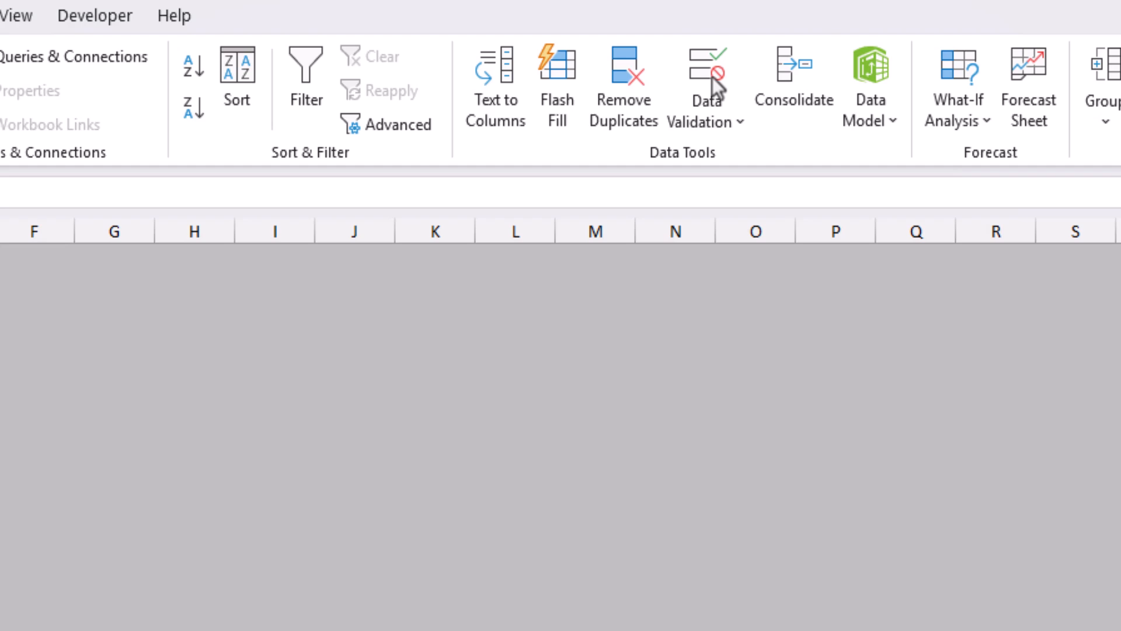
{"action": "left_click", "coordinate": [717, 88]}
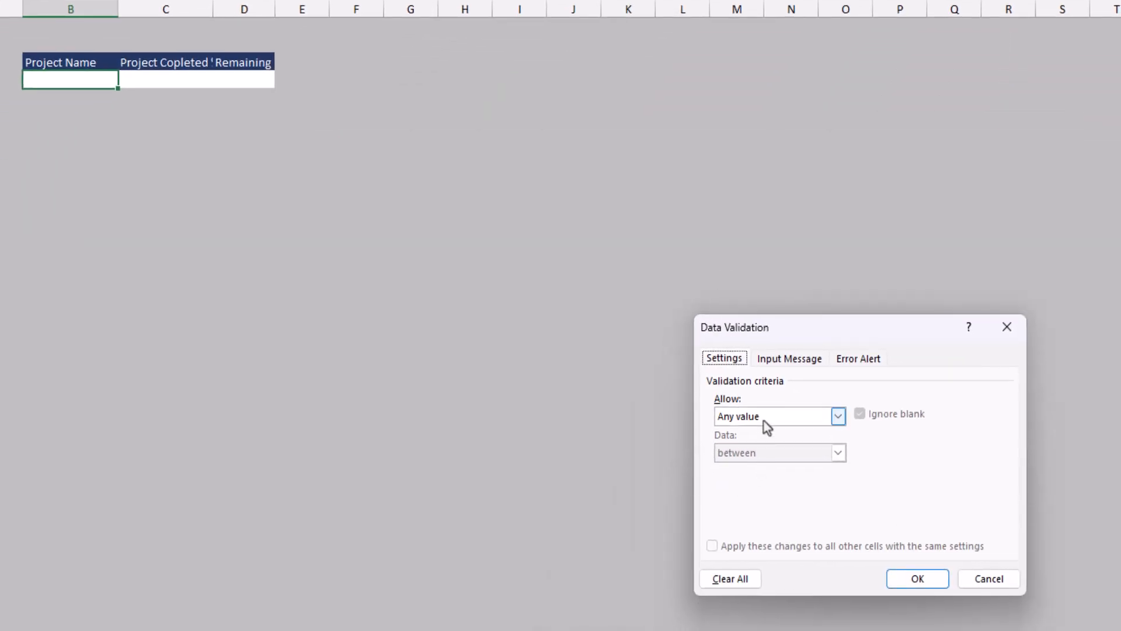
{"action": "left_click", "coordinate": [763, 420]}
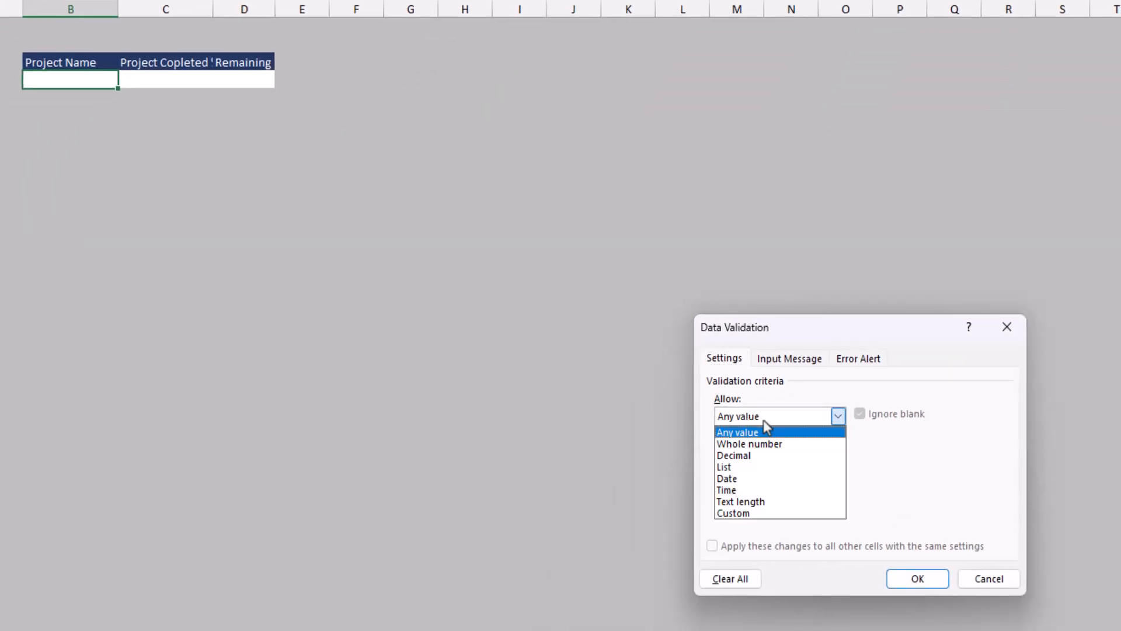
{"action": "left_click", "coordinate": [747, 468]}
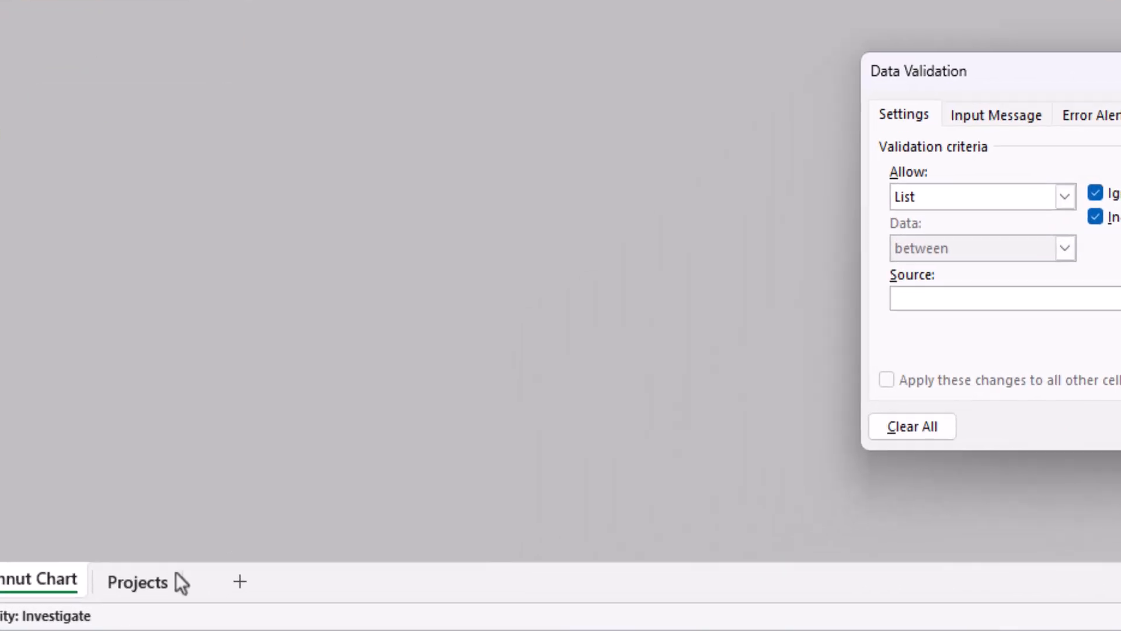
{"action": "left_click", "coordinate": [180, 582]}
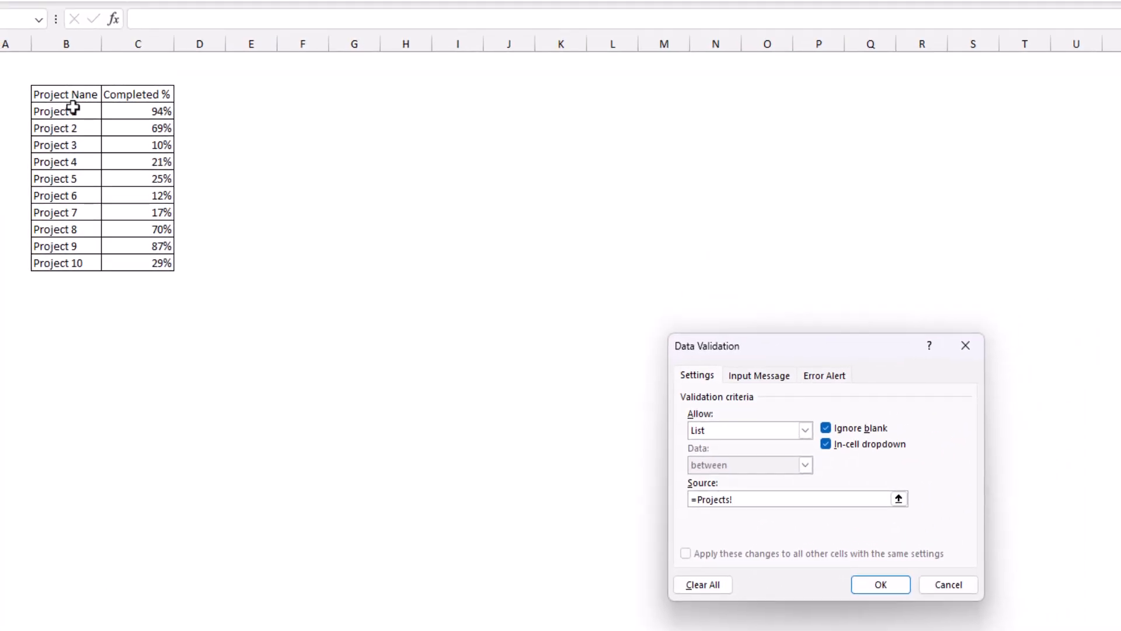
{"action": "left_click_drag", "start_coordinate": [73, 108], "coordinate": [68, 263]}
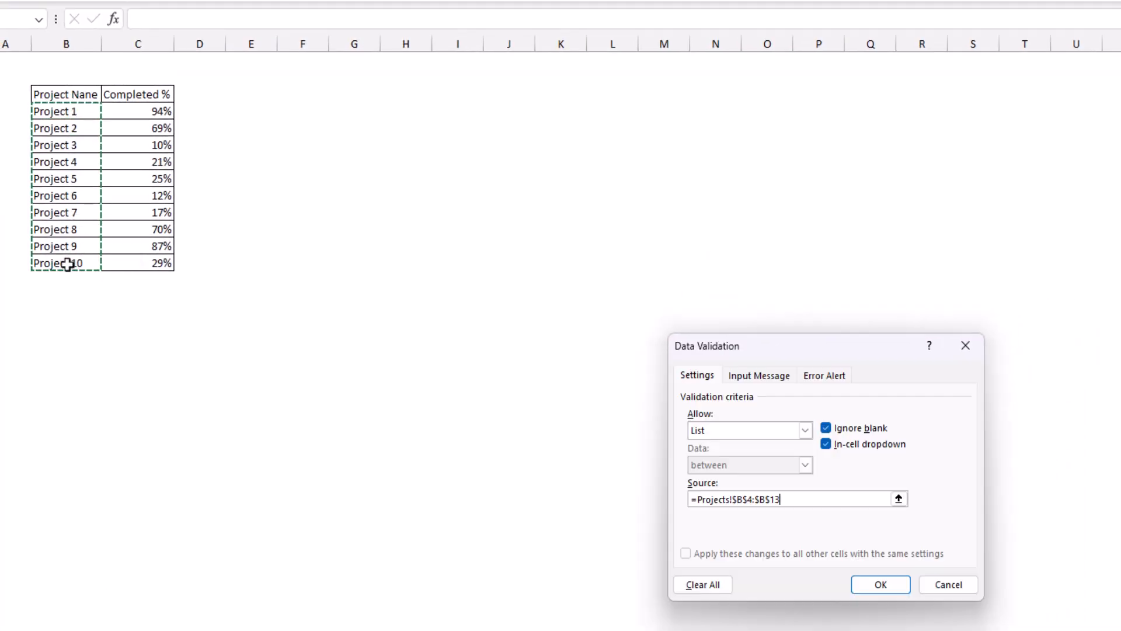
{"action": "key", "text": "Return"}
Step: Choose Project 6 from the drop-down list in cell B4
{"action": "key", "text": "alt+Down"}
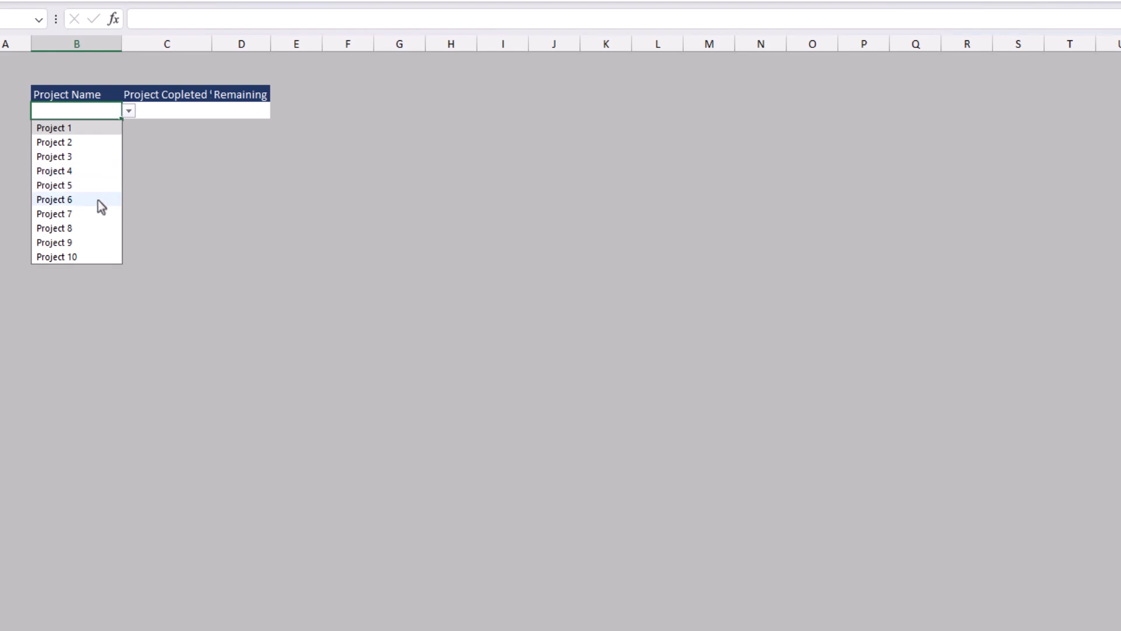
{"action": "left_click", "coordinate": [97, 200]}
{"action": "left_click", "coordinate": [143, 192]}
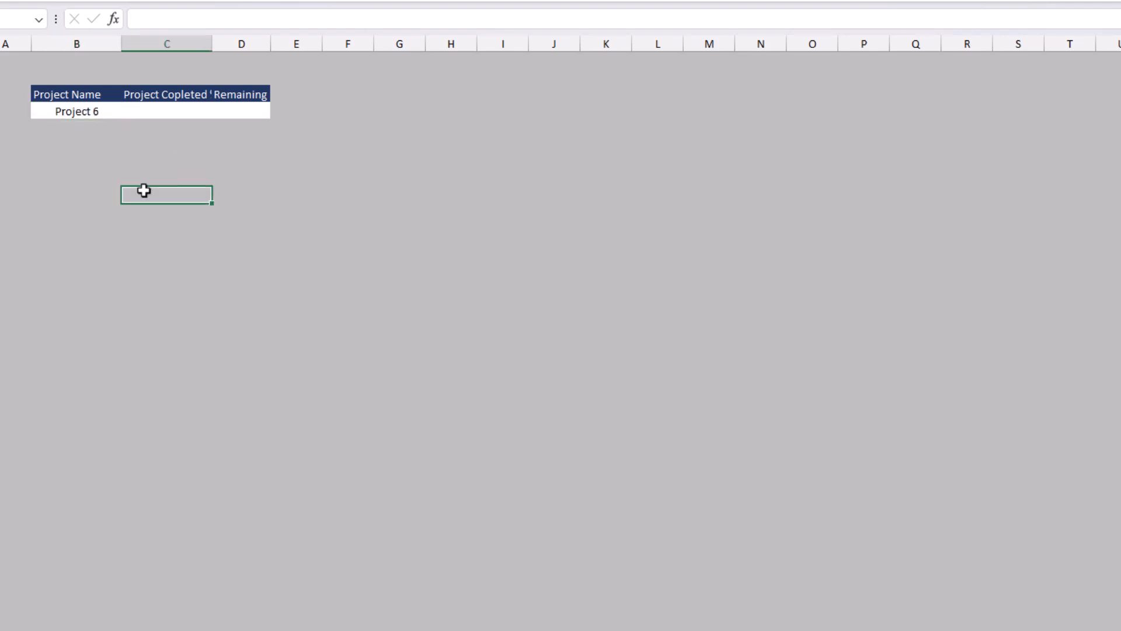
Step: Enter =VLOOKUP(B4,Projects!B3:C13,2,0) in cell C4 to fetch the selected project's completion percentage
{"action": "left_click", "coordinate": [142, 110]}
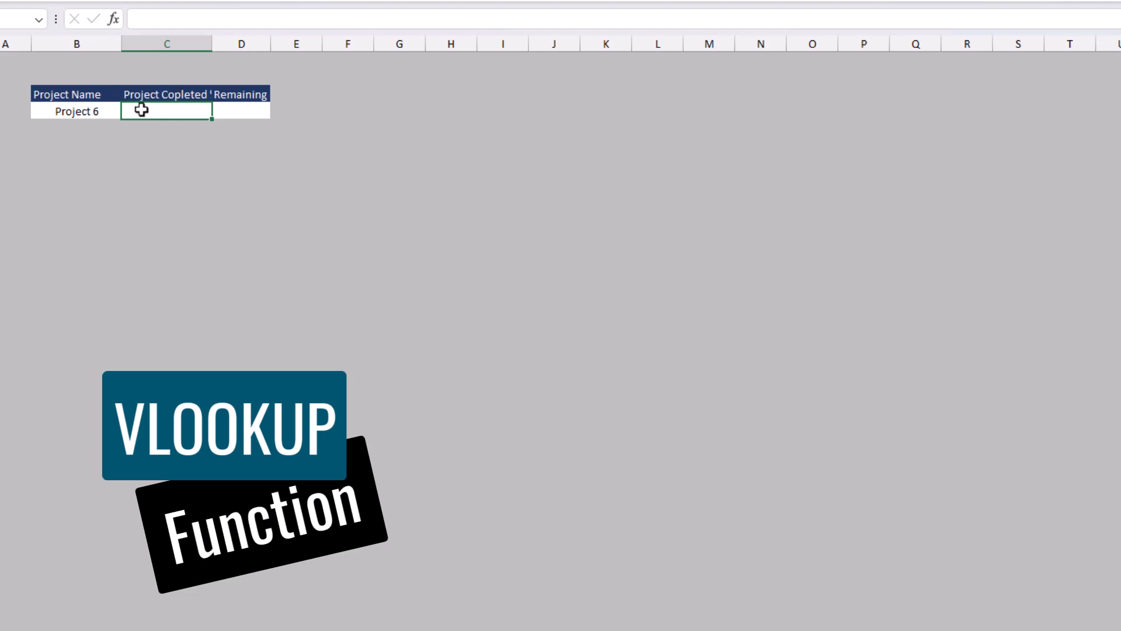
{"action": "type", "text": "=vl"}
{"action": "key", "text": "Tab"}
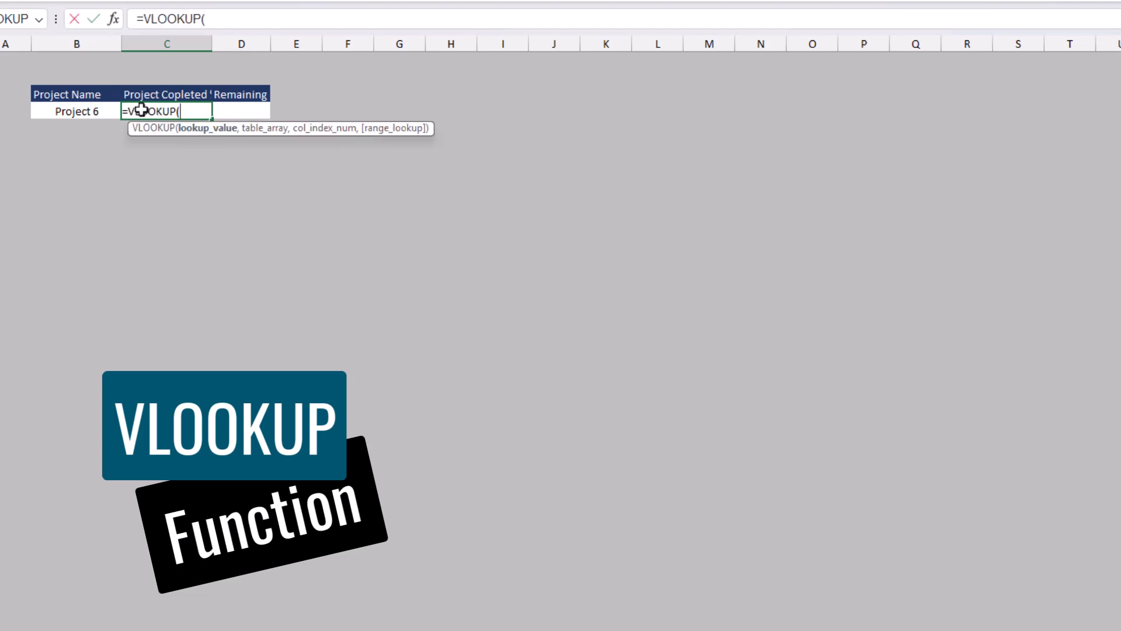
{"action": "key", "text": "Left"}
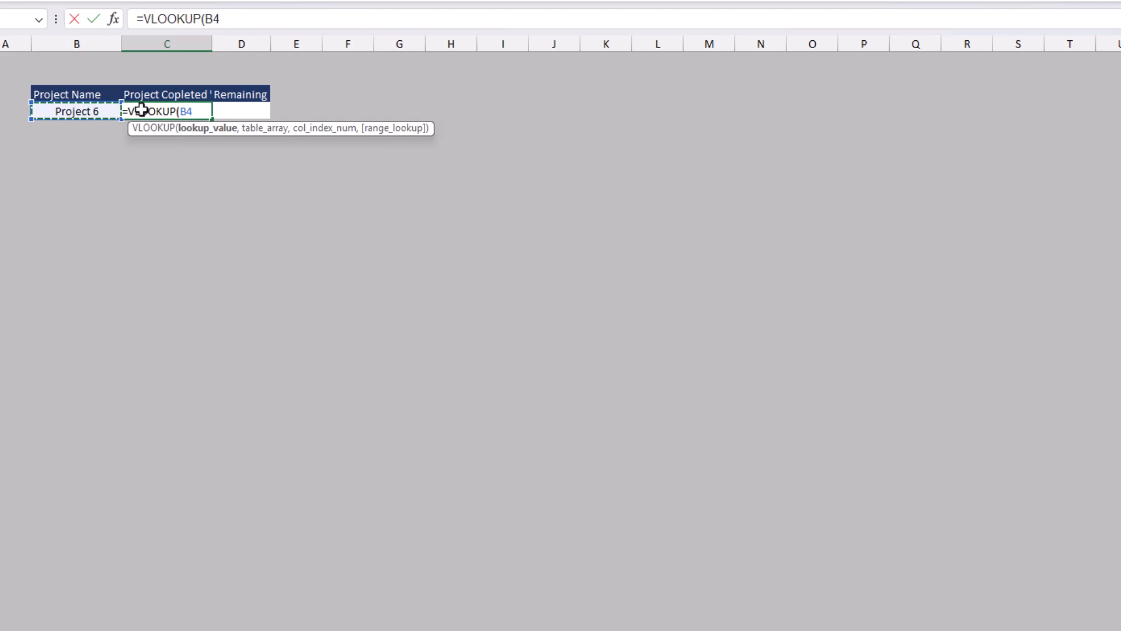
{"action": "type", "text": ","}
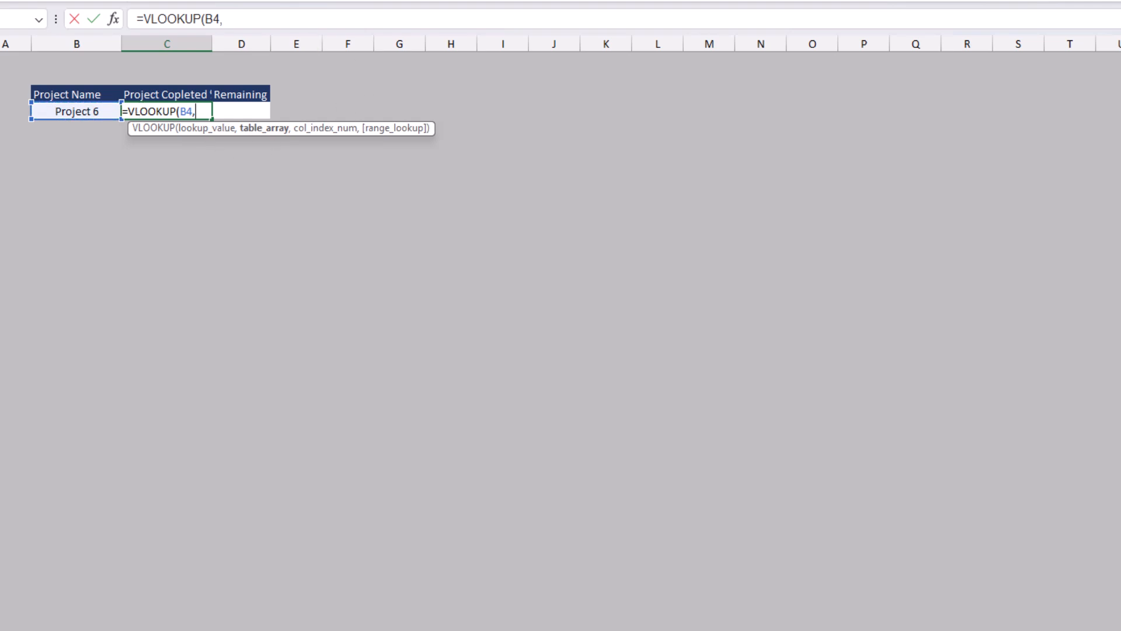
{"action": "key", "text": "ctrl+Page_Up"}
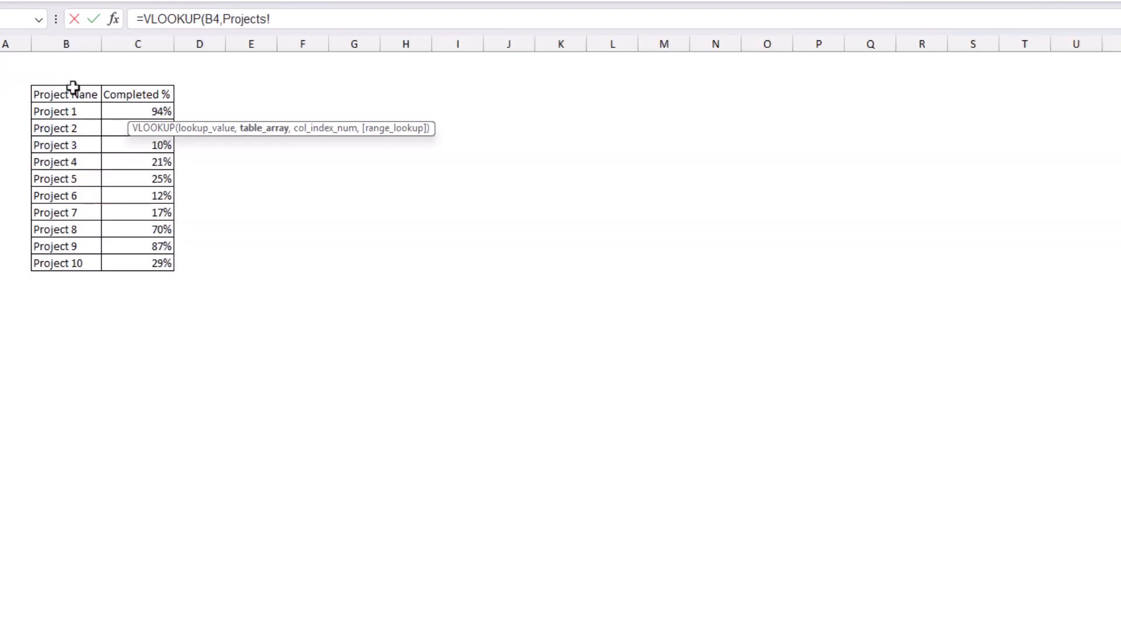
{"action": "left_click_drag", "start_coordinate": [74, 90], "coordinate": [152, 258]}
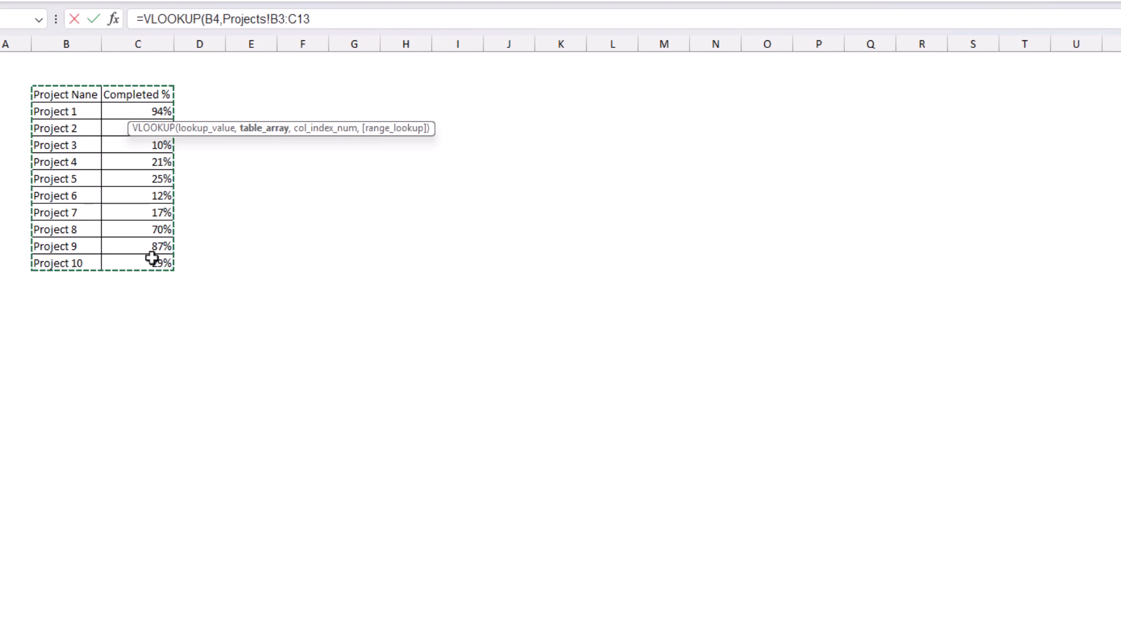
{"action": "type", "text": ","}
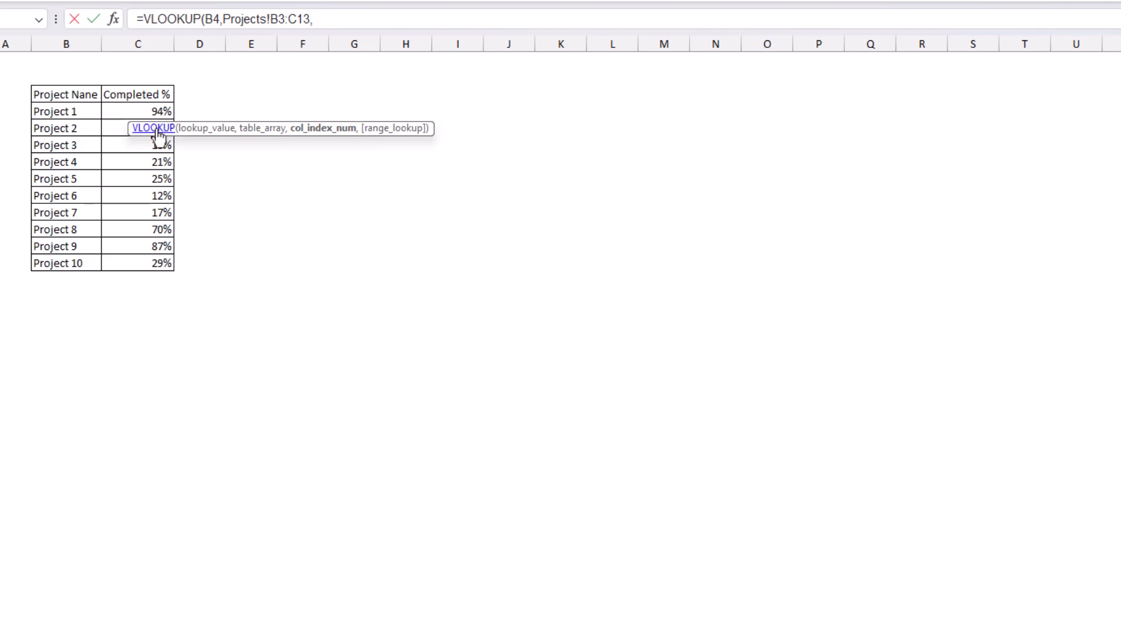
{"action": "type", "text": "2,"}
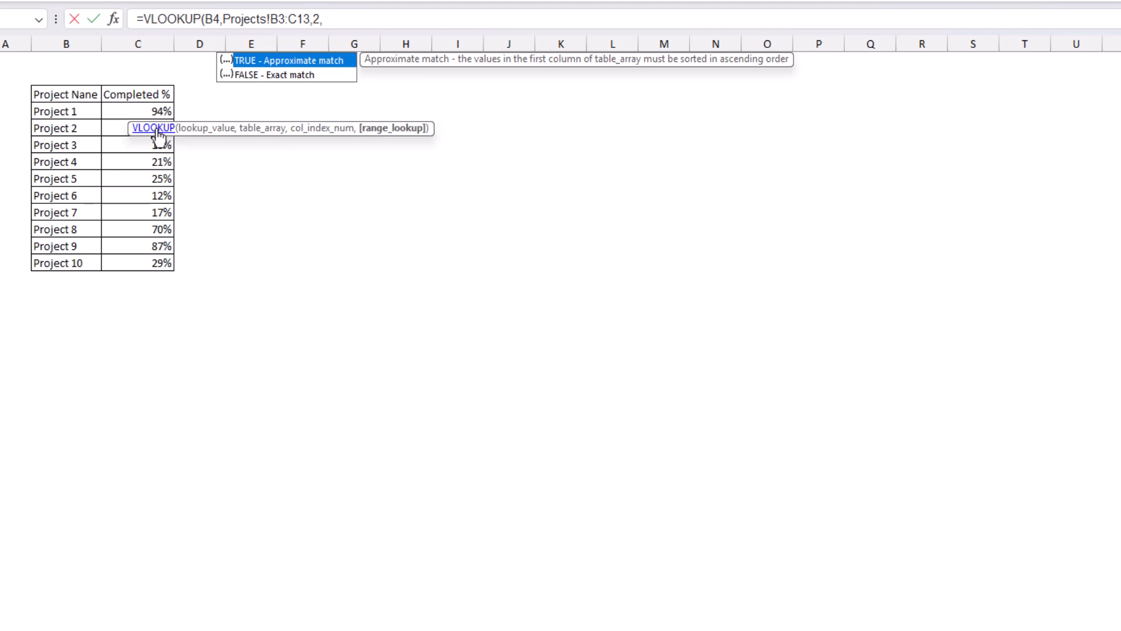
{"action": "type", "text": "0)"}
{"action": "key", "text": "Return"}
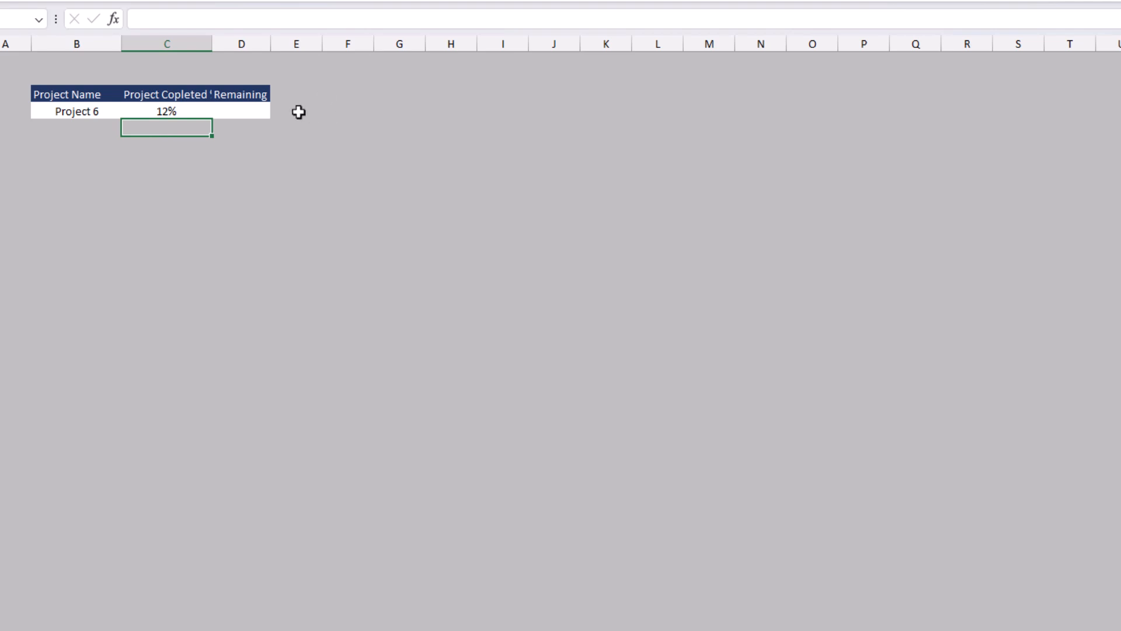
Step: Enter the formula =1-C4 in cell D4 to calculate the remaining percentage
{"action": "left_click", "coordinate": [252, 108]}
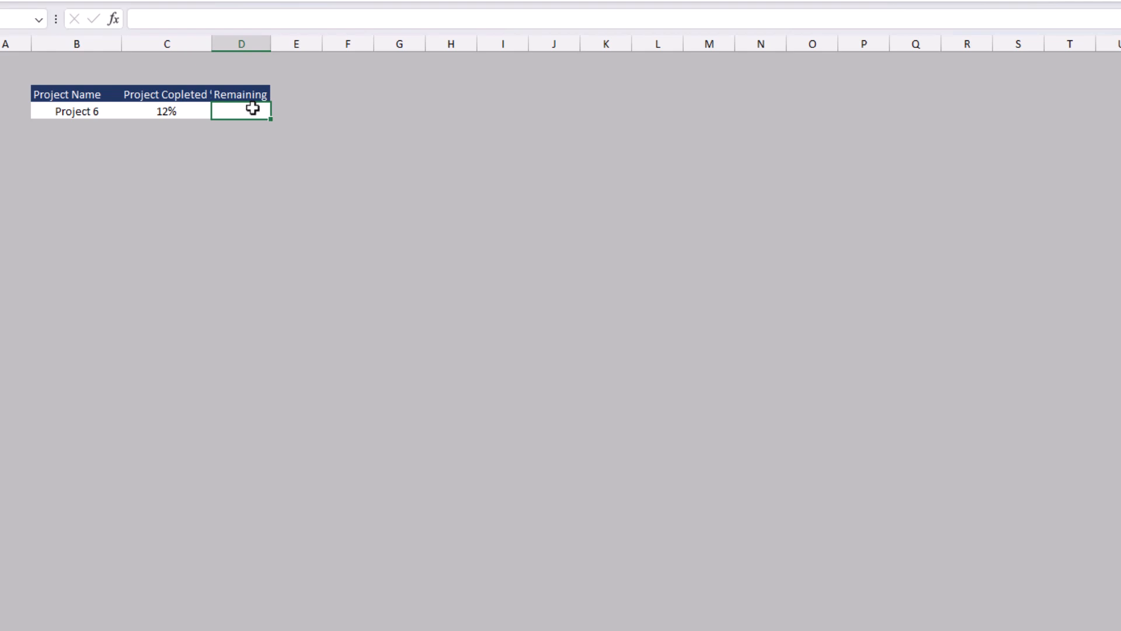
{"action": "type", "text": "=1-"}
{"action": "key", "text": "Left"}
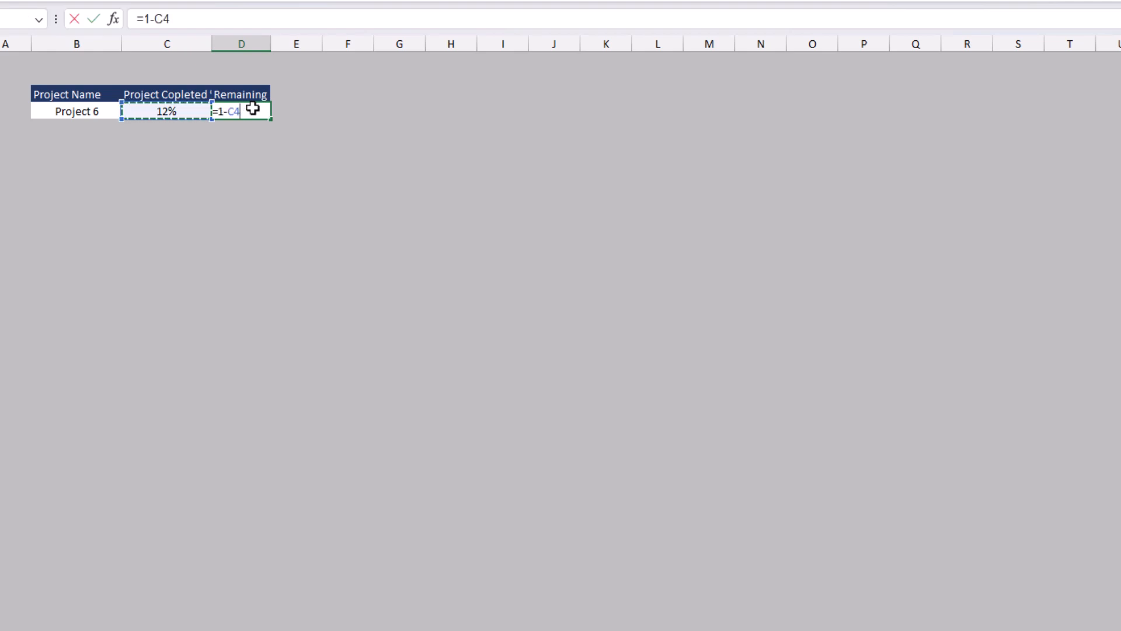
{"action": "key", "text": "Return"}
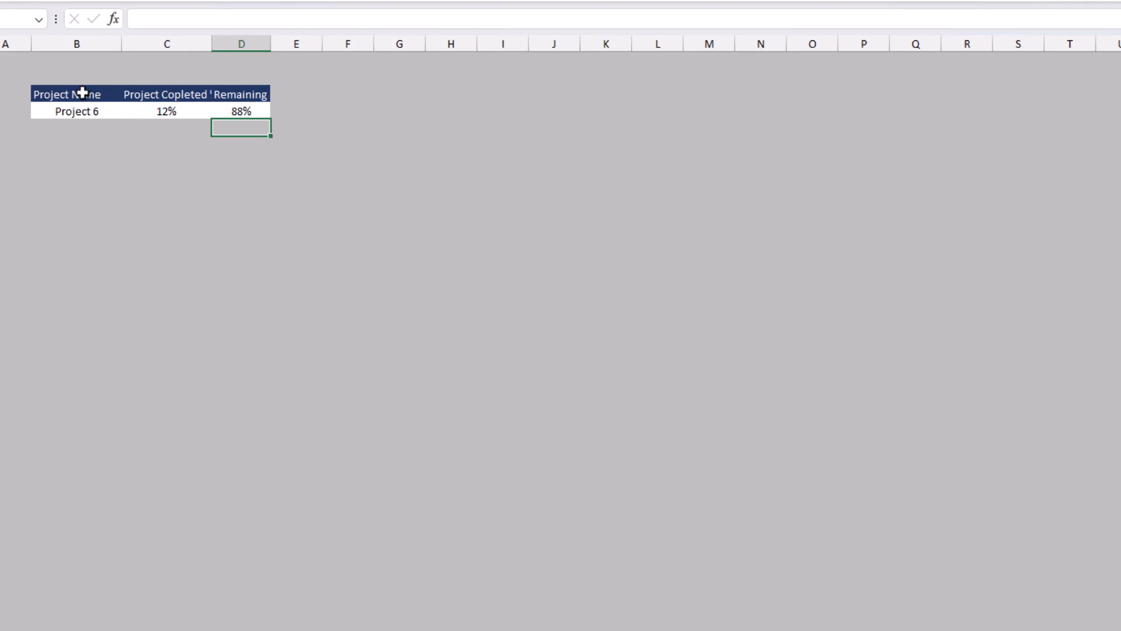
Step: Insert a doughnut chart from the project table B3:D4 and enlarge it by extending its upper-left corner outward
{"action": "left_click_drag", "start_coordinate": [82, 93], "coordinate": [223, 110]}
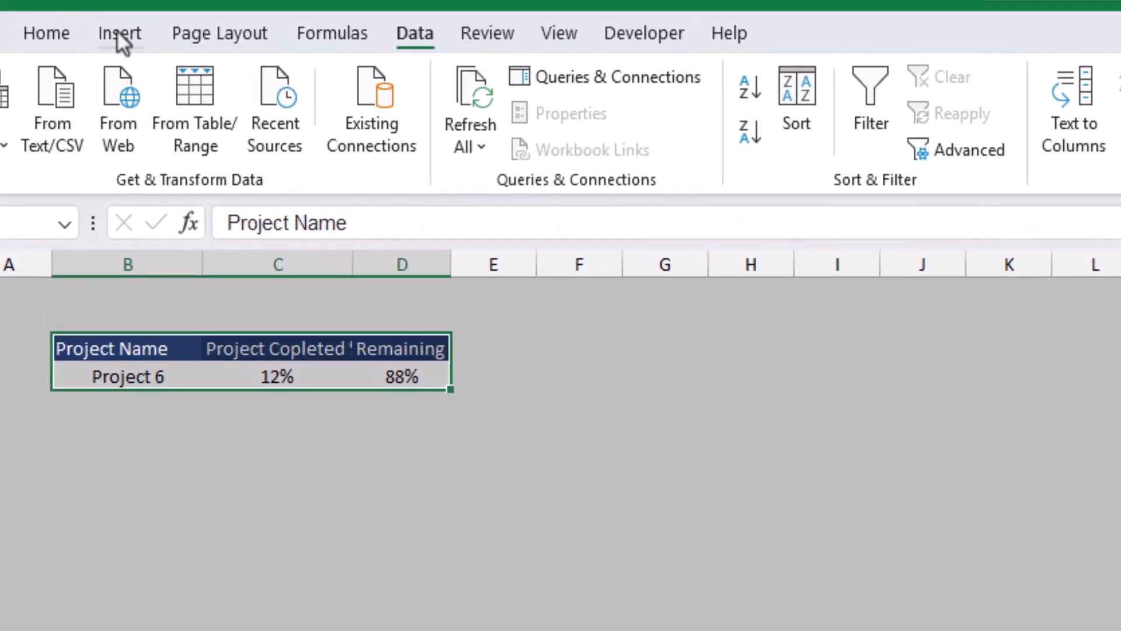
{"action": "left_click", "coordinate": [119, 35]}
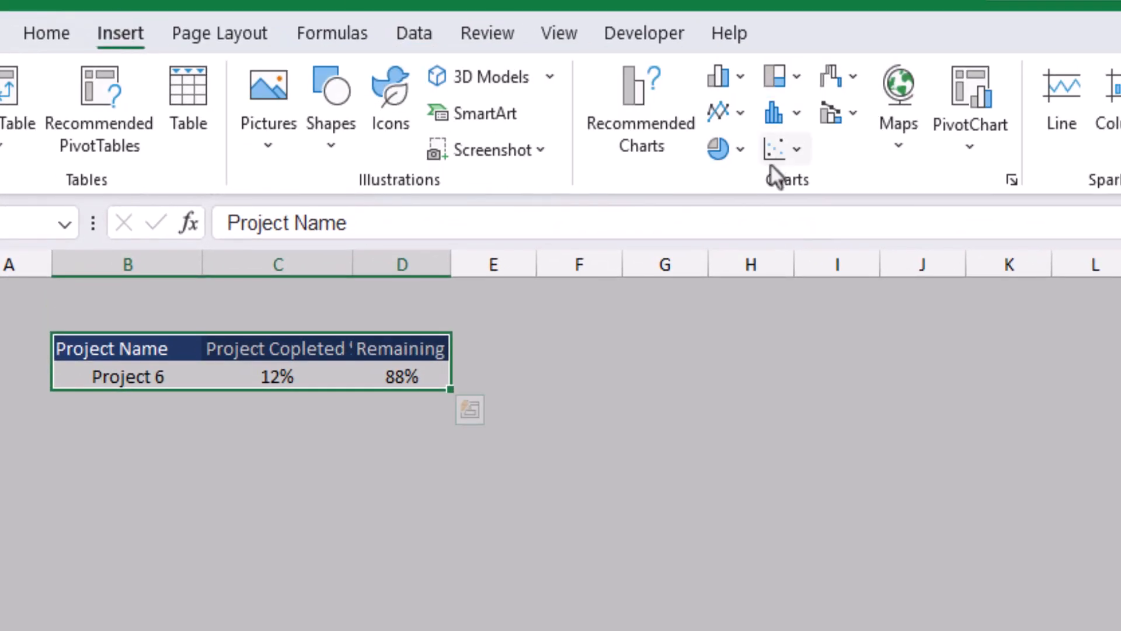
{"action": "left_click", "coordinate": [720, 163]}
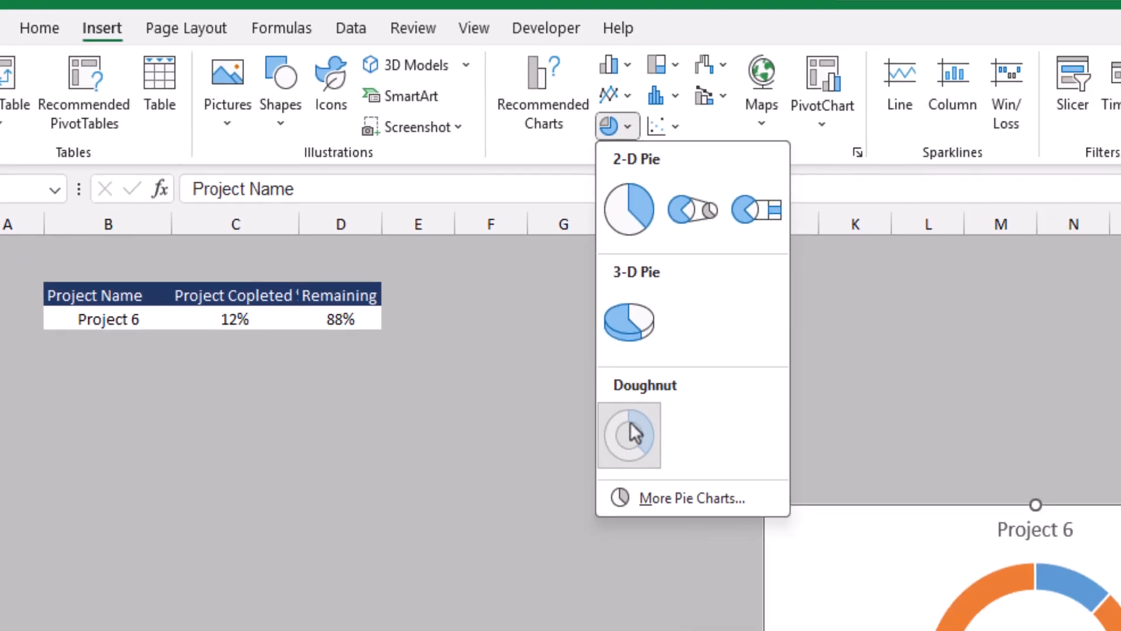
{"action": "left_click", "coordinate": [741, 513]}
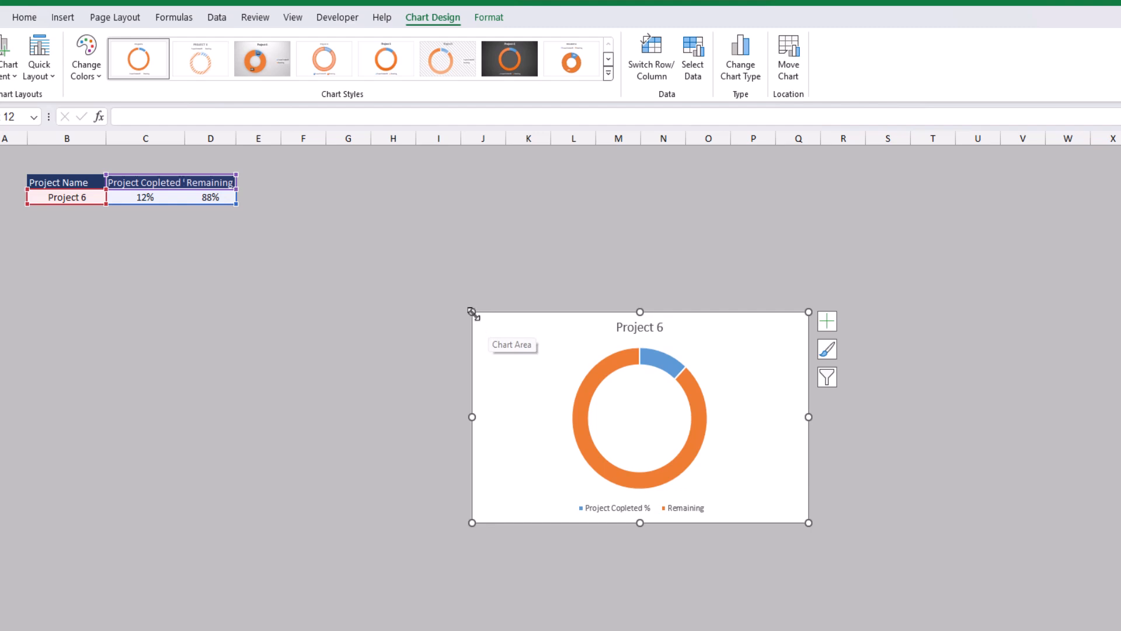
{"action": "left_click_drag", "start_coordinate": [471, 312], "coordinate": [332, 264]}
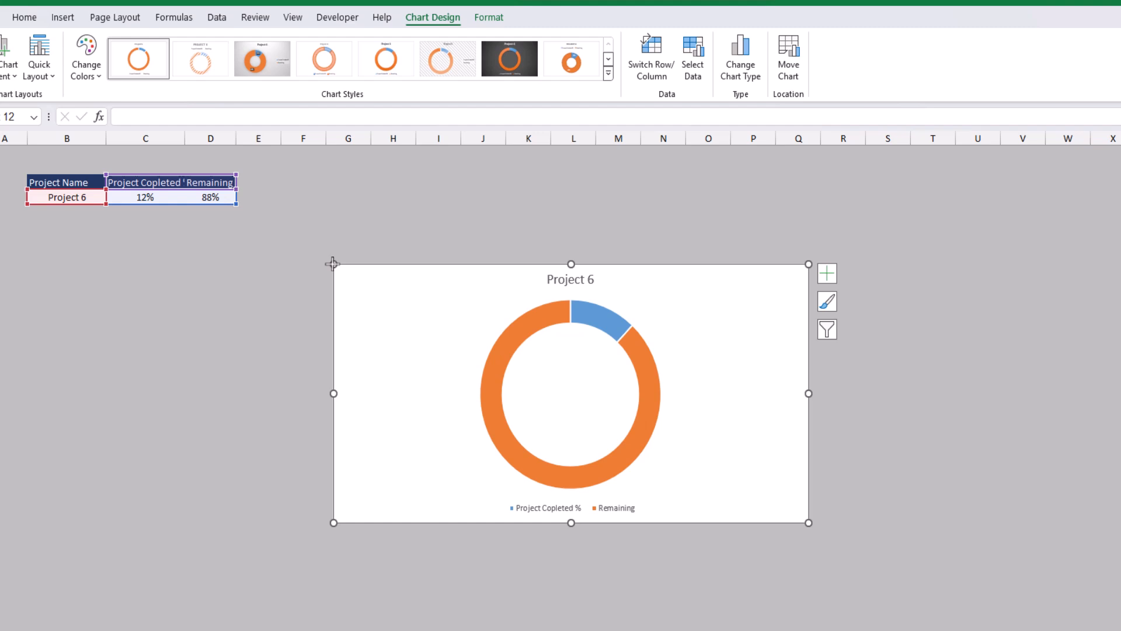
Step: Set the doughnut chart's chart area to no fill
{"action": "double_click", "coordinate": [353, 270]}
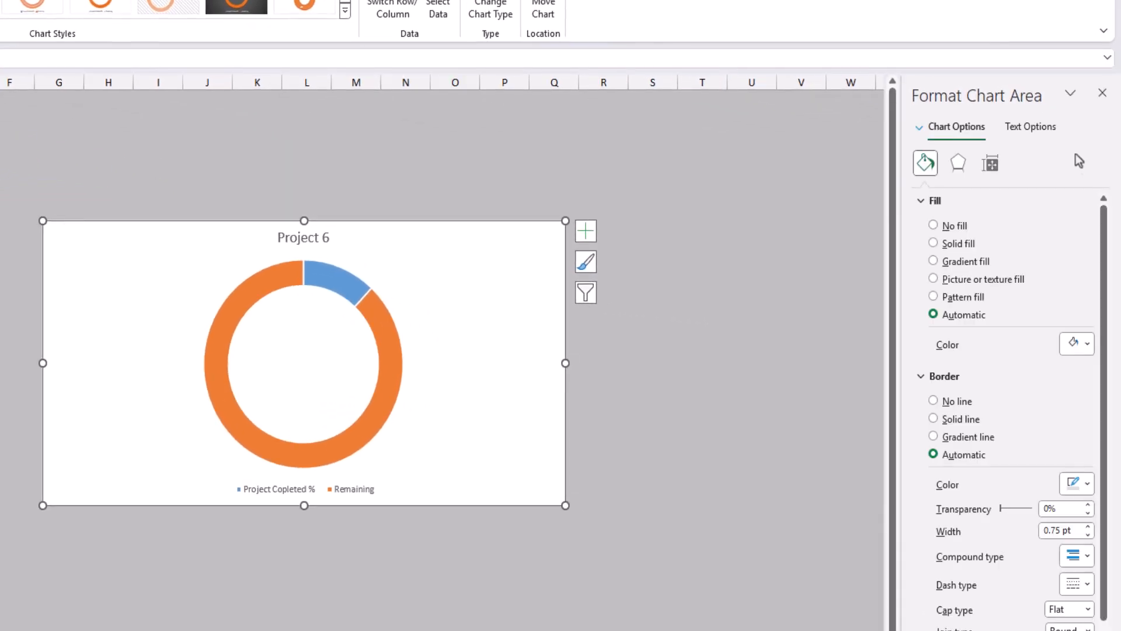
{"action": "left_click", "coordinate": [952, 231]}
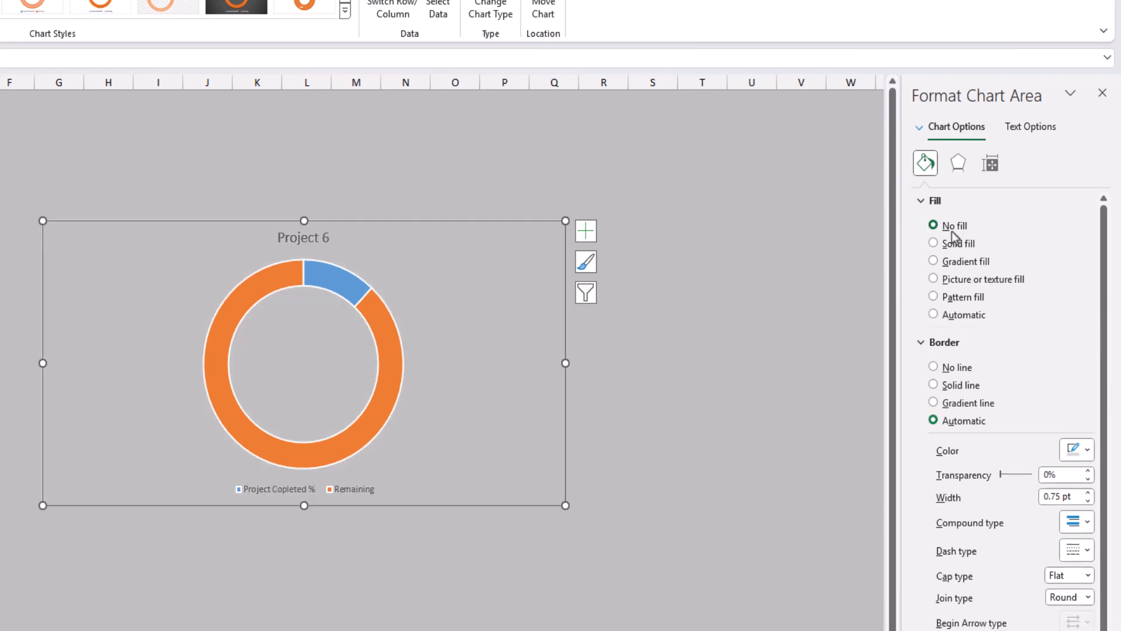
Step: Delete the legend and the title from the doughnut chart
{"action": "left_click", "coordinate": [358, 490]}
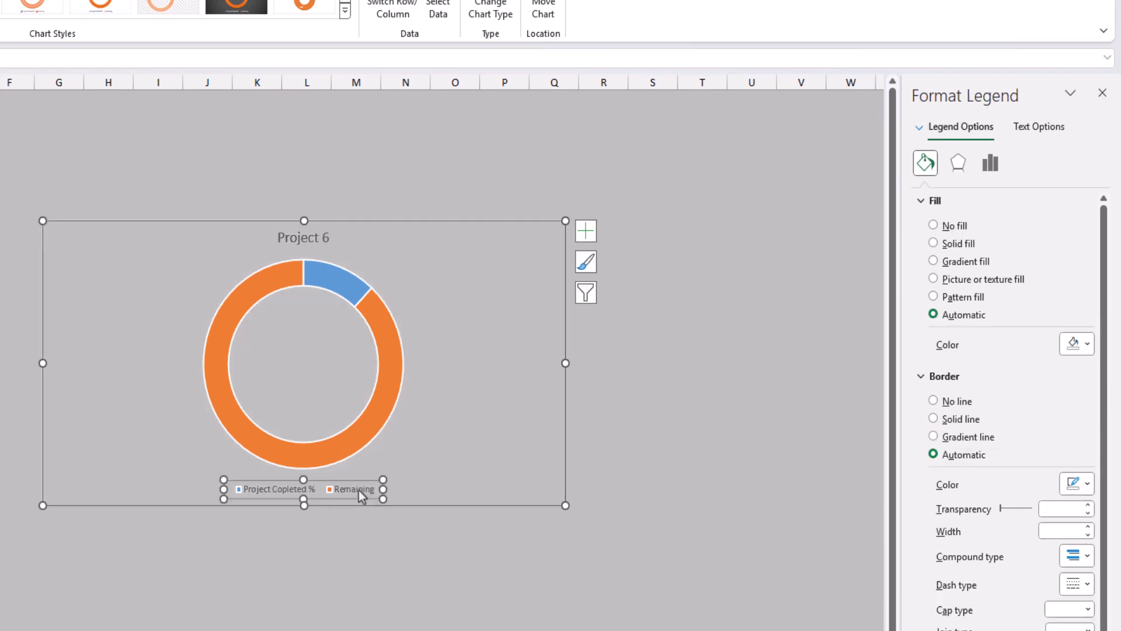
{"action": "key", "text": "Delete"}
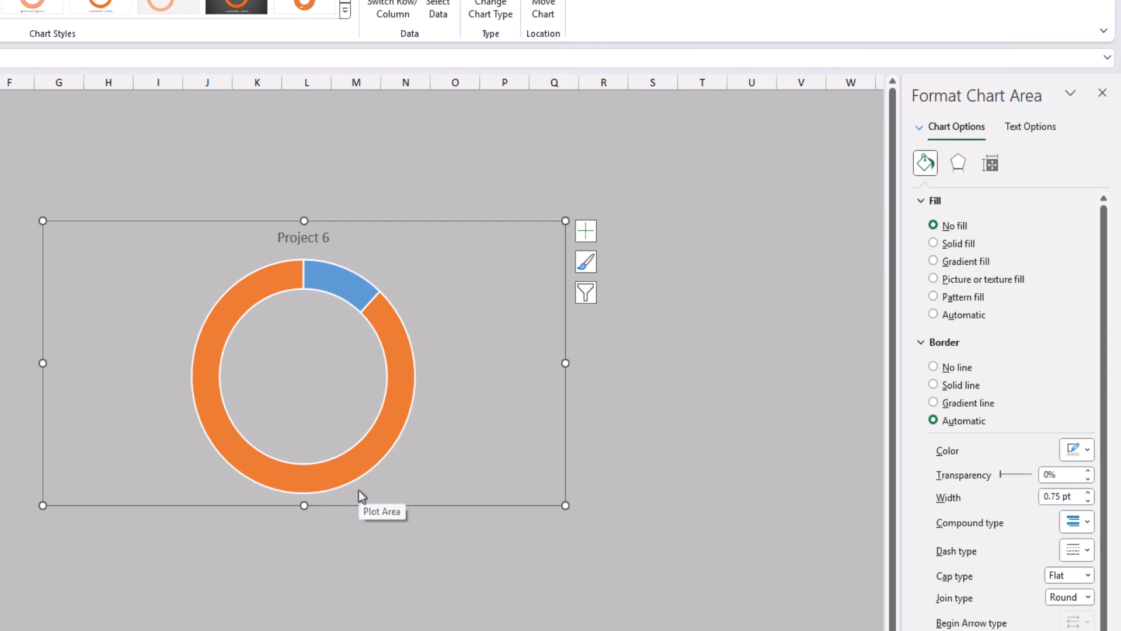
{"action": "left_click", "coordinate": [307, 233]}
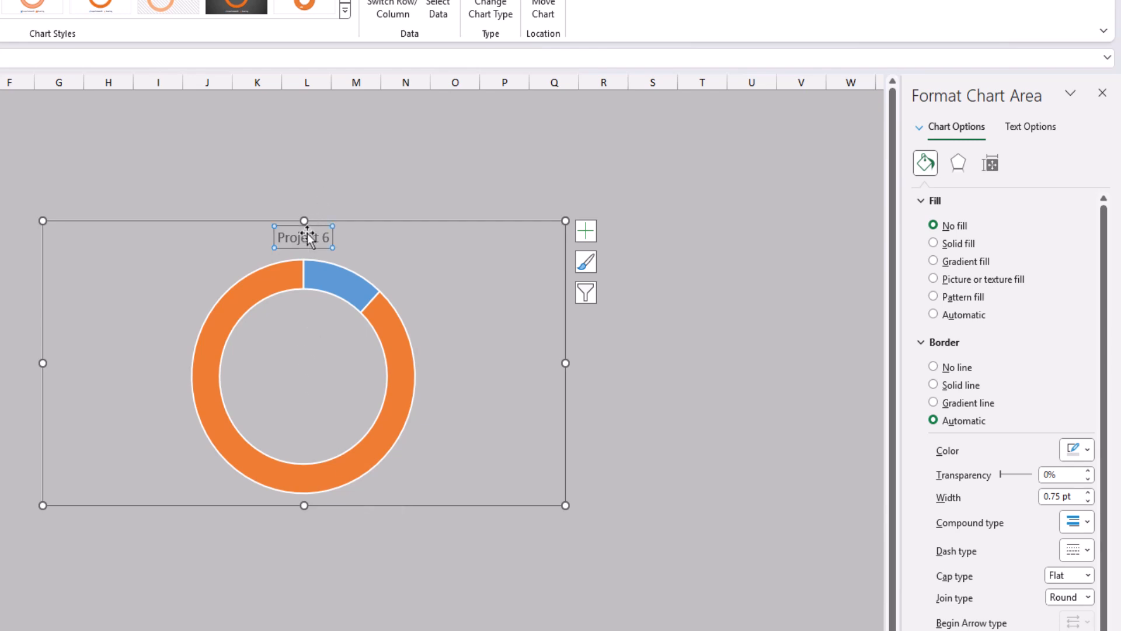
{"action": "key", "text": "Delete"}
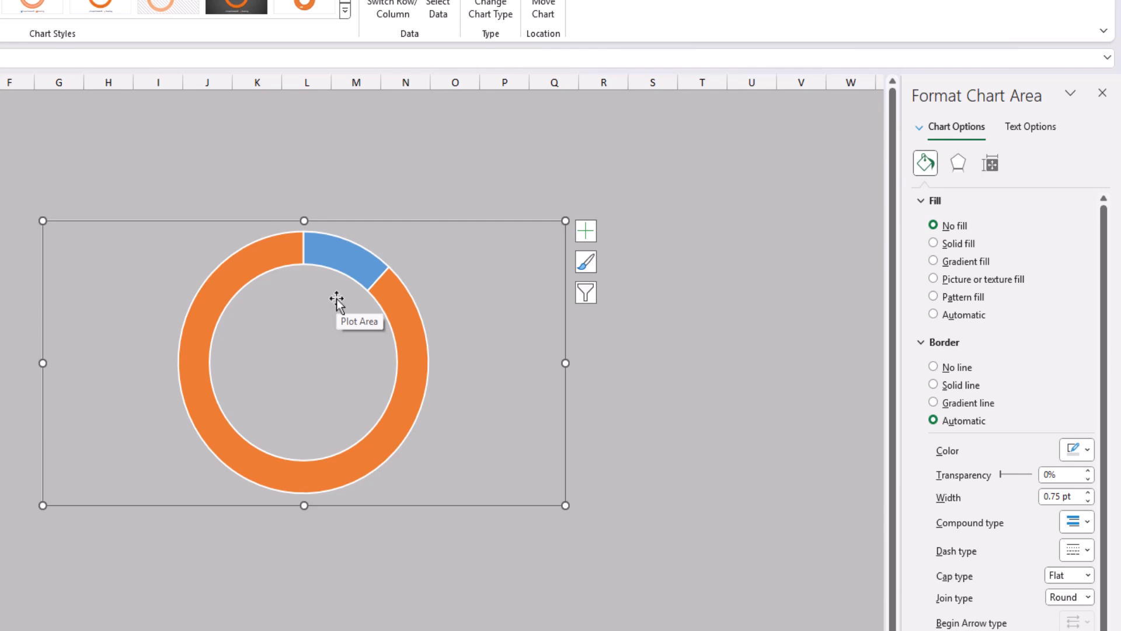
Step: Give the completed-percentage slice a solid fill in Blue, Accent 5, Darker 50%
{"action": "left_click", "coordinate": [351, 262]}
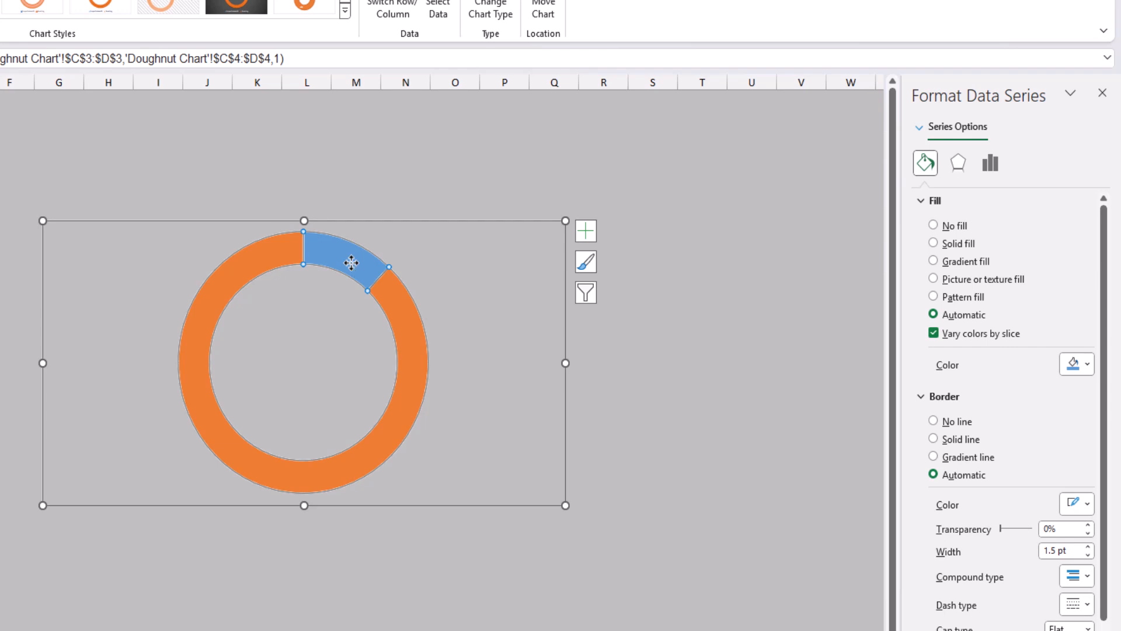
{"action": "left_click", "coordinate": [351, 262]}
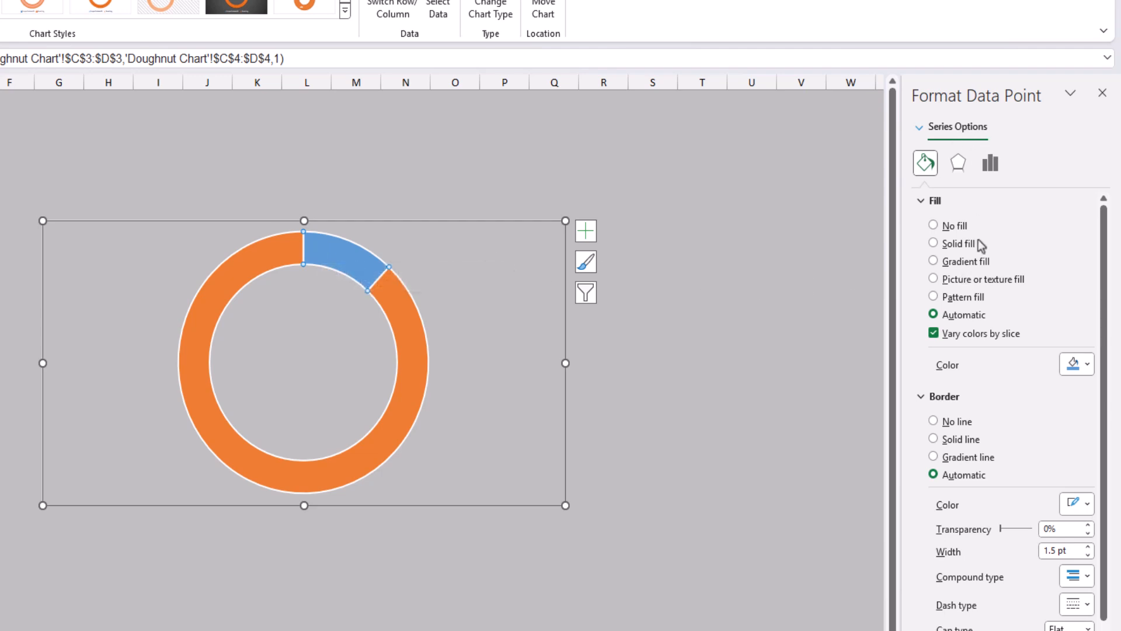
{"action": "left_click", "coordinate": [961, 245]}
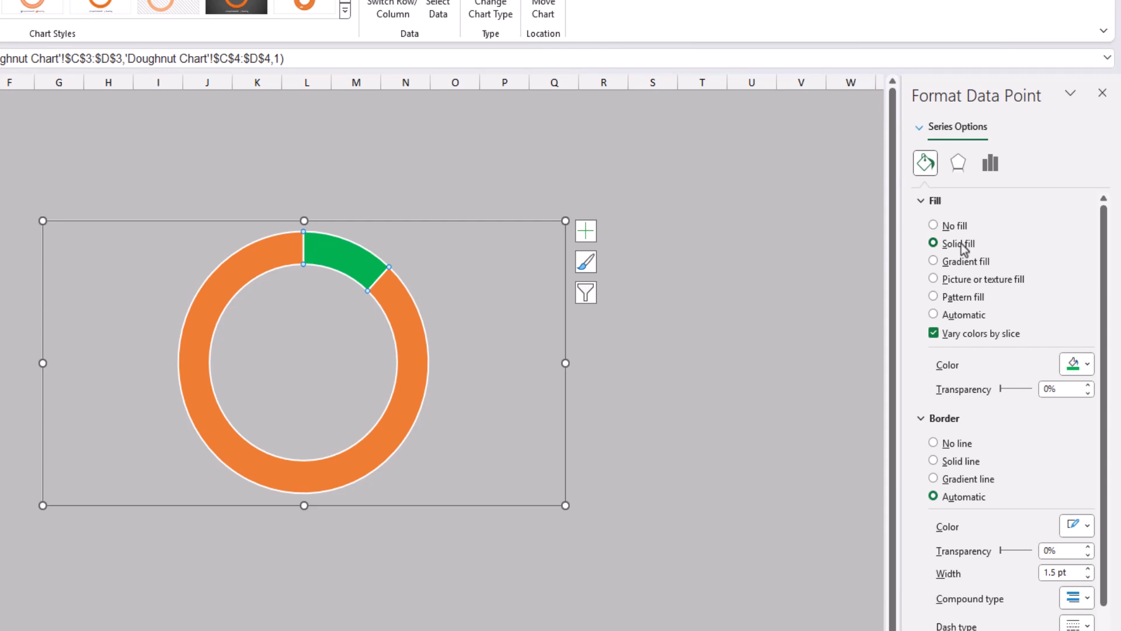
{"action": "left_click", "coordinate": [1079, 372]}
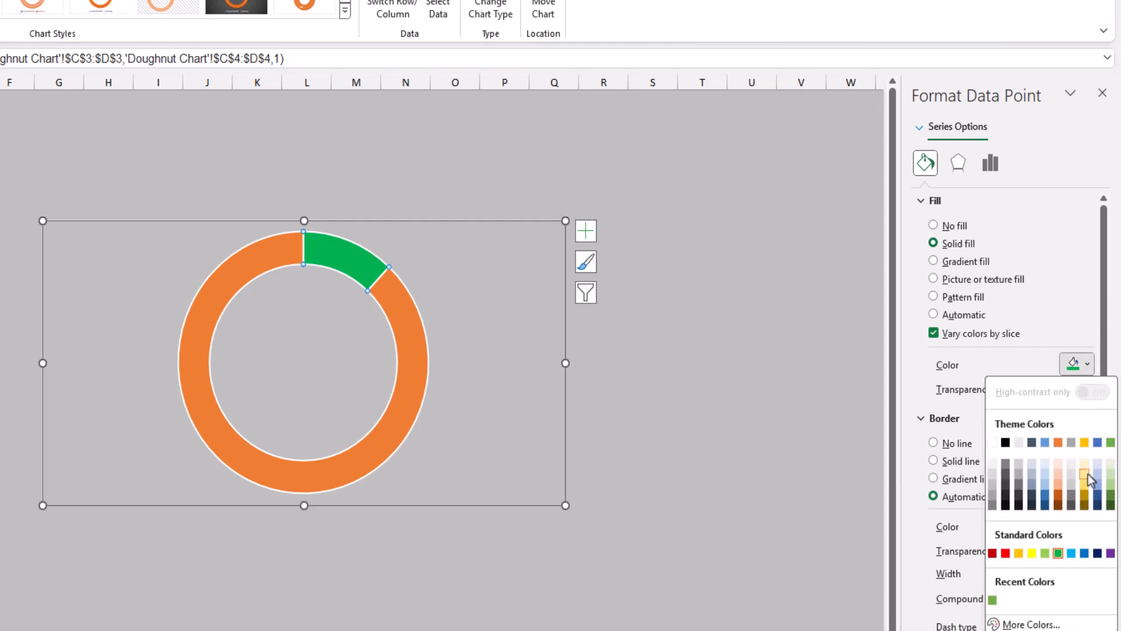
{"action": "left_click", "coordinate": [1098, 506]}
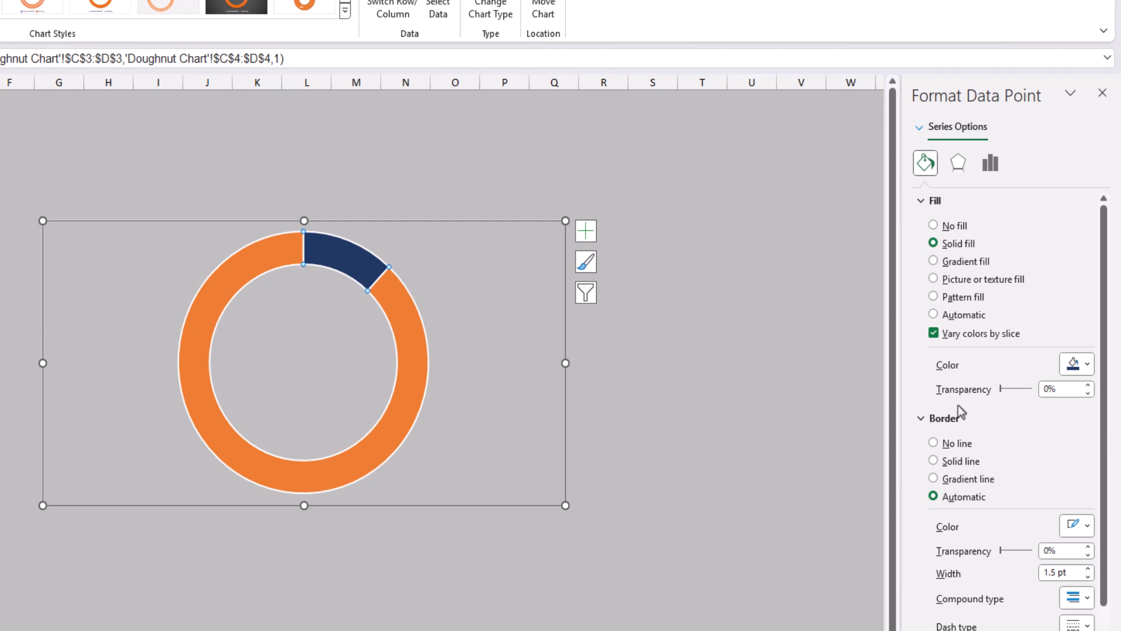
Step: Give the completed slice a solid border in Blue, Accent 5, Darker 50% with a width of 11 pt
{"action": "left_click", "coordinate": [953, 464]}
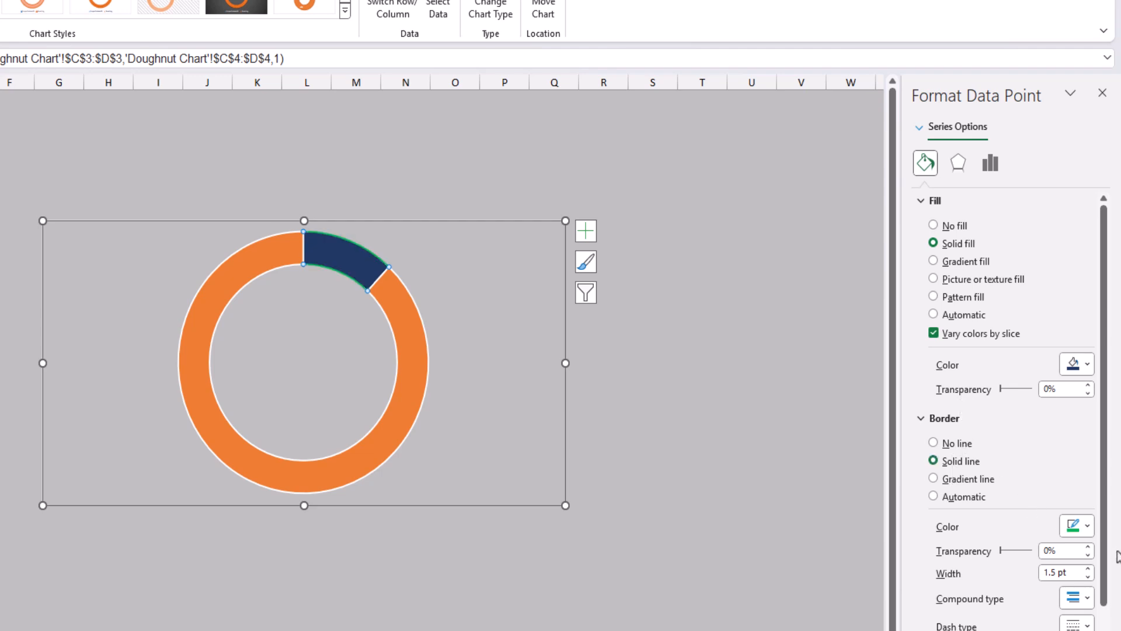
{"action": "left_click", "coordinate": [1079, 527]}
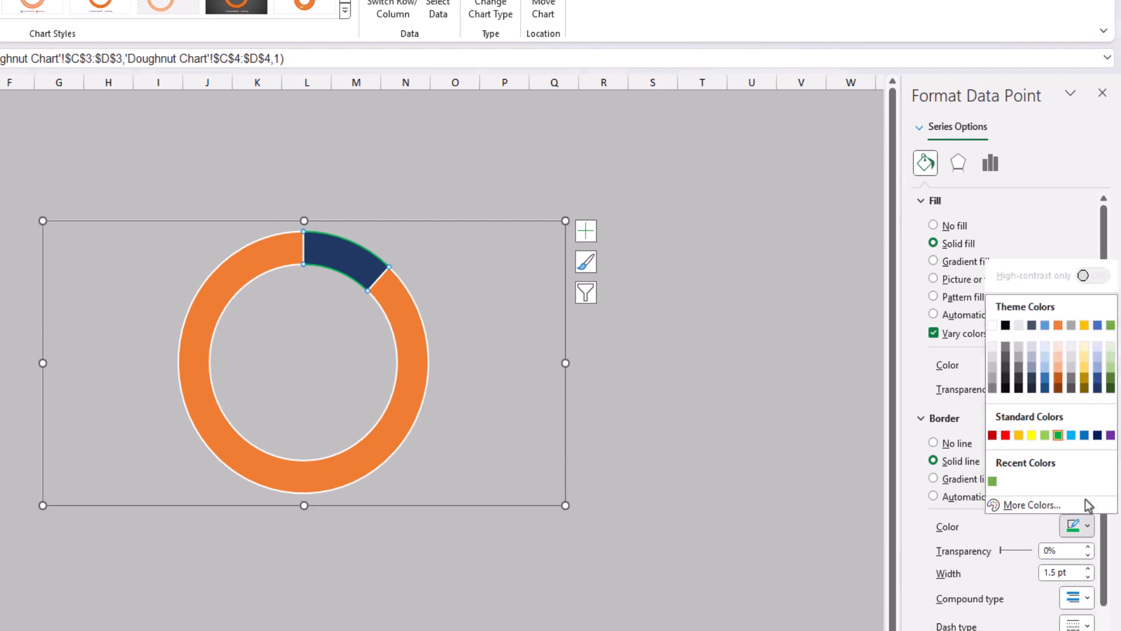
{"action": "left_click", "coordinate": [1097, 393]}
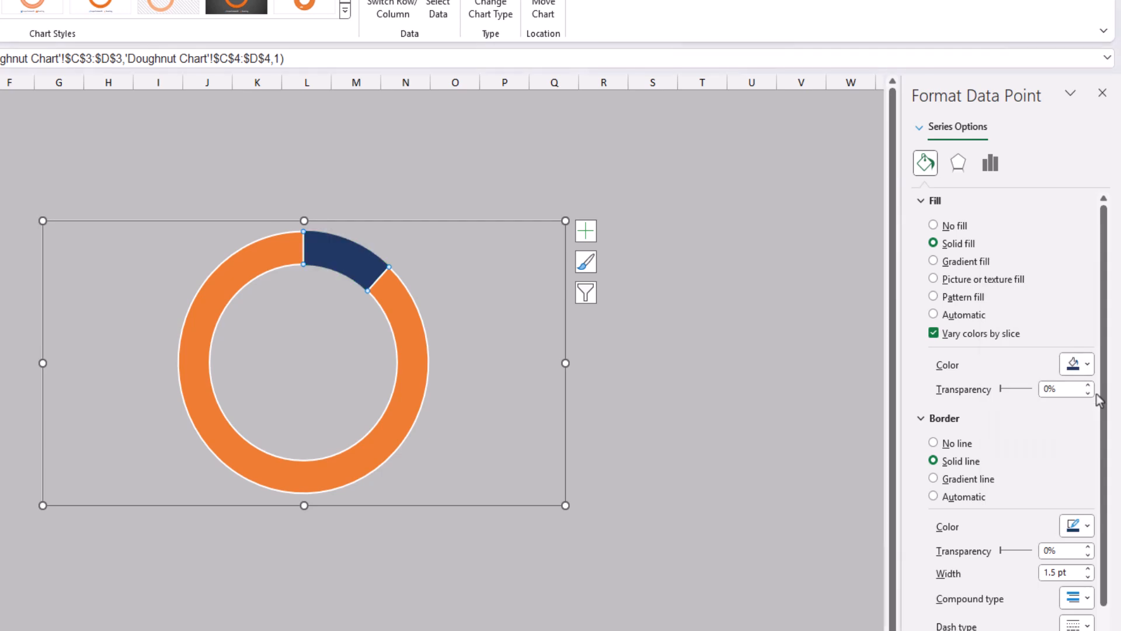
{"action": "left_click", "coordinate": [1053, 574]}
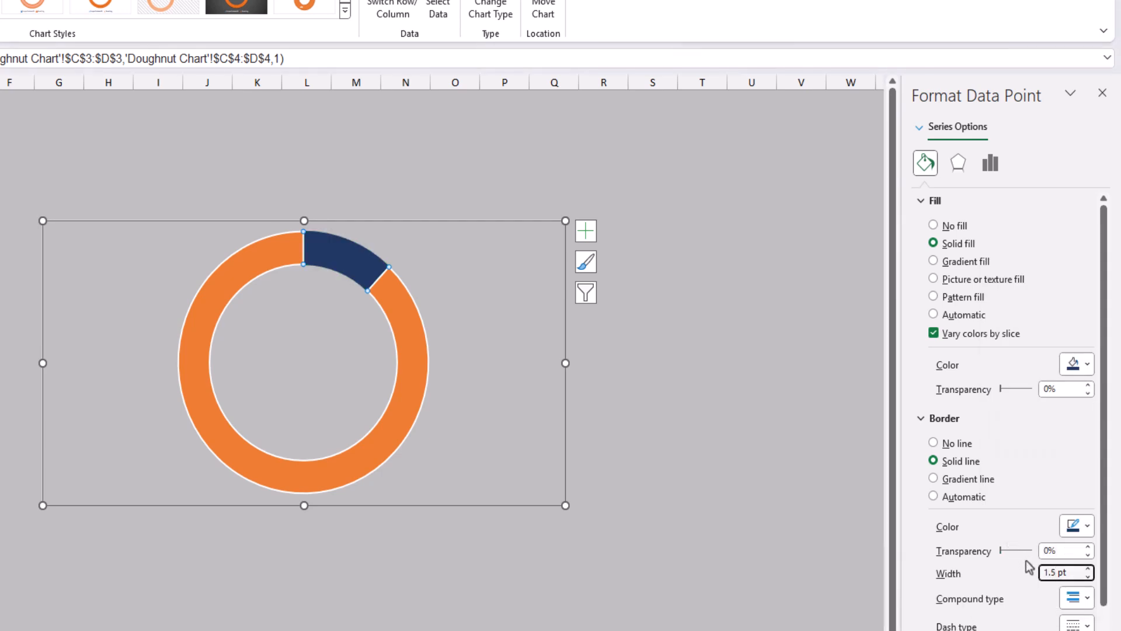
{"action": "key", "text": "ctrl+a"}
{"action": "type", "text": "11"}
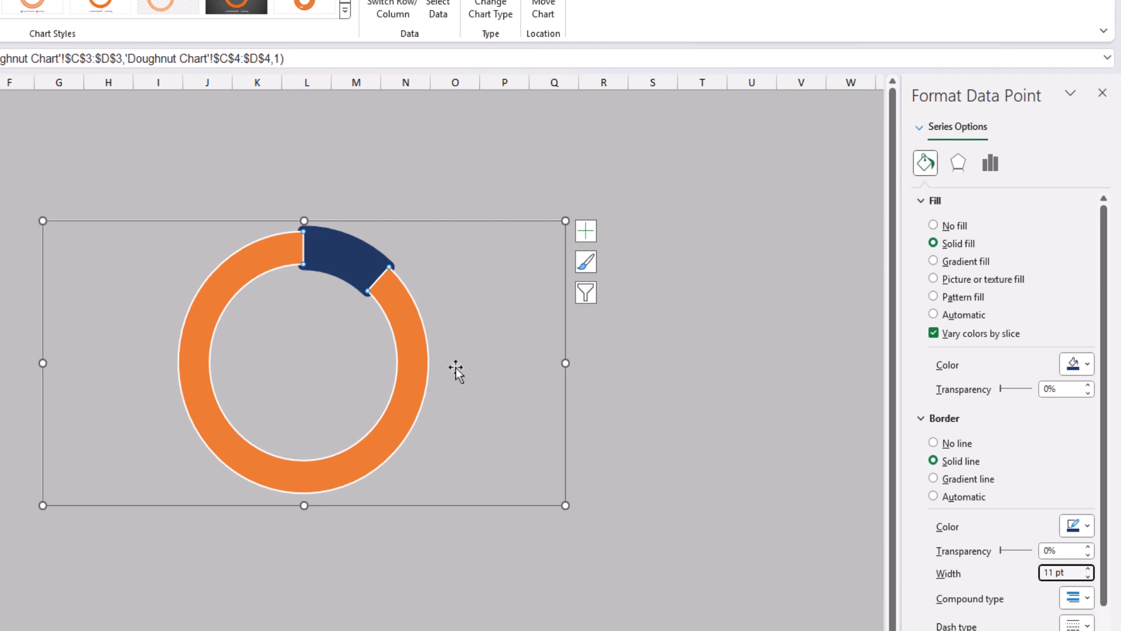
Step: Fill the remaining-percentage slice with solid White, Background 1, Darker 15% and remove its border line
{"action": "left_click", "coordinate": [398, 325]}
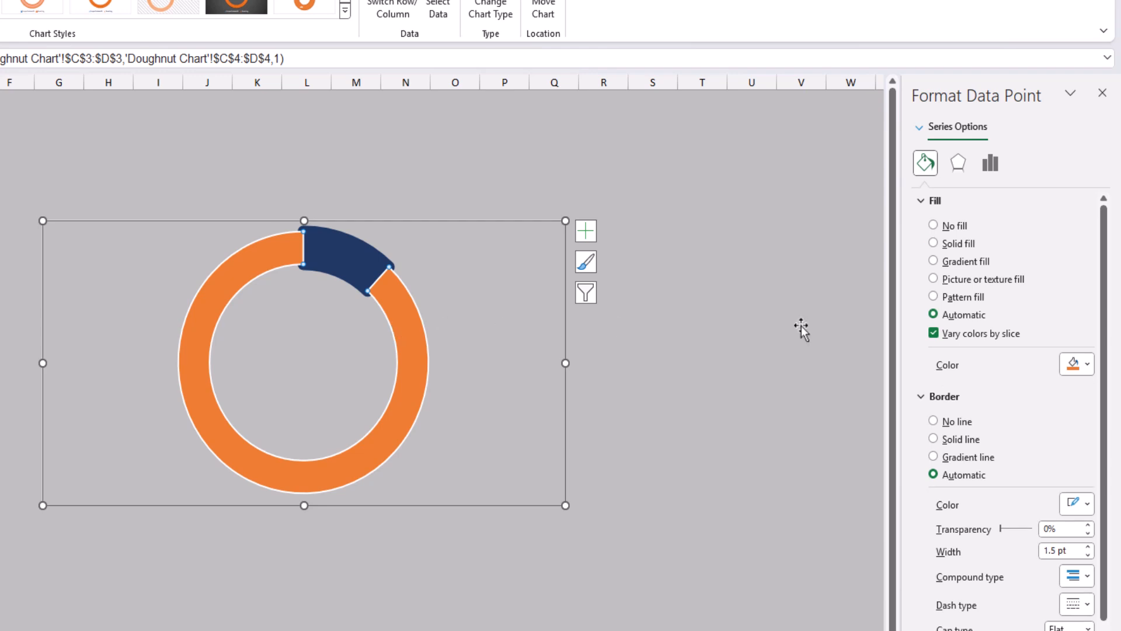
{"action": "left_click", "coordinate": [963, 243]}
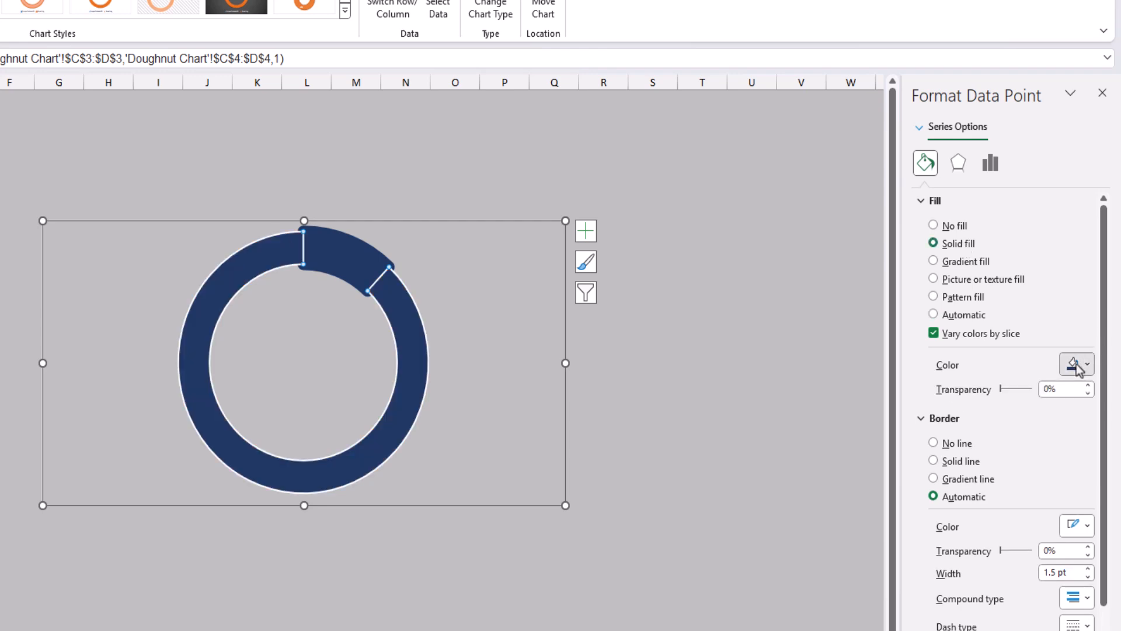
{"action": "left_click", "coordinate": [1078, 367]}
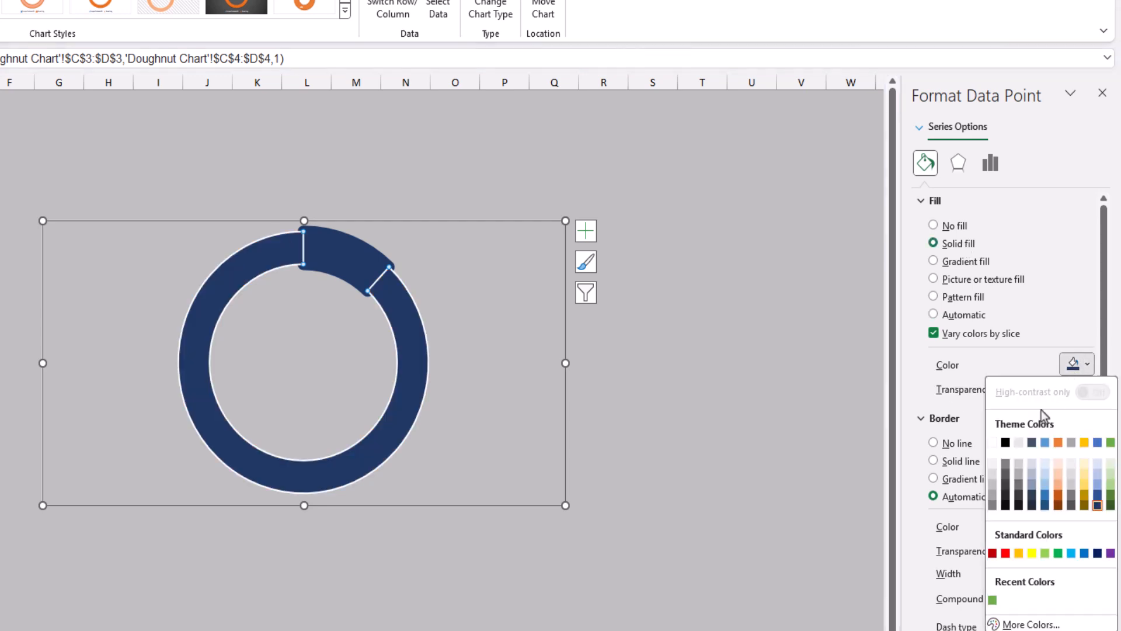
{"action": "left_click", "coordinate": [991, 475]}
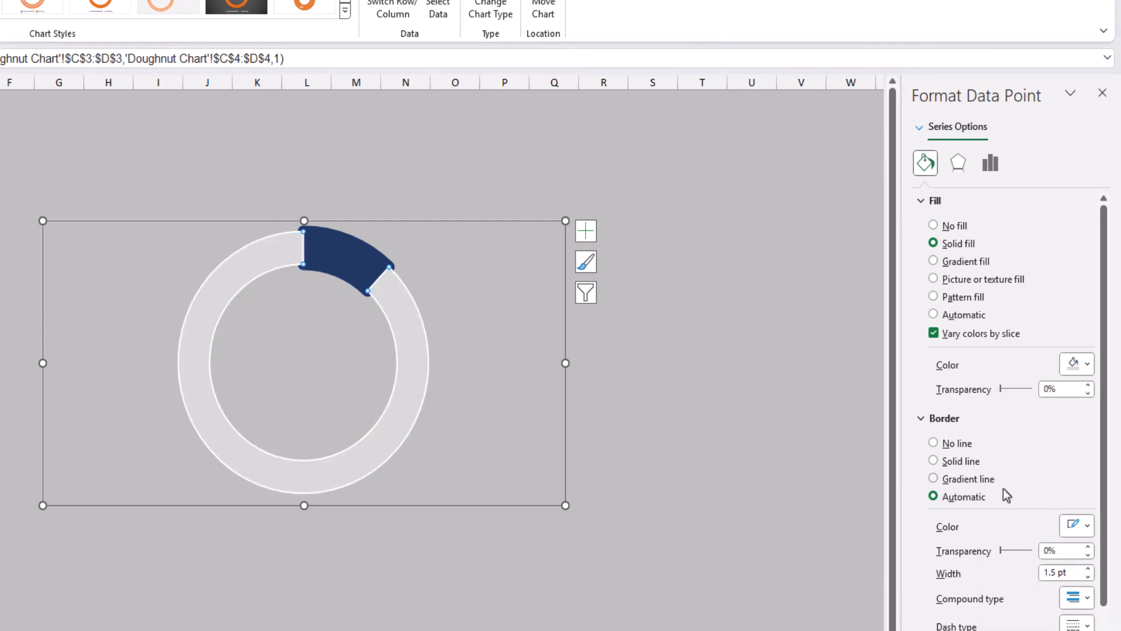
{"action": "left_click", "coordinate": [965, 445]}
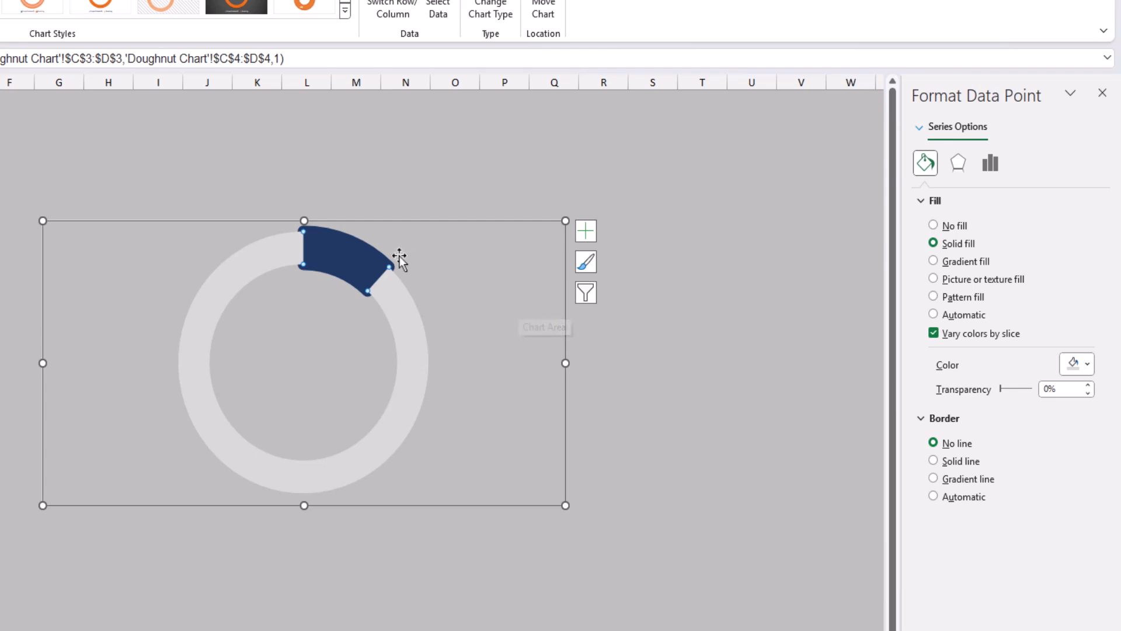
Step: Set the doughnut hole size to 60% and deselect the chart
{"action": "mouse_move", "coordinate": [376, 268]}
{"action": "left_click", "coordinate": [990, 164]}
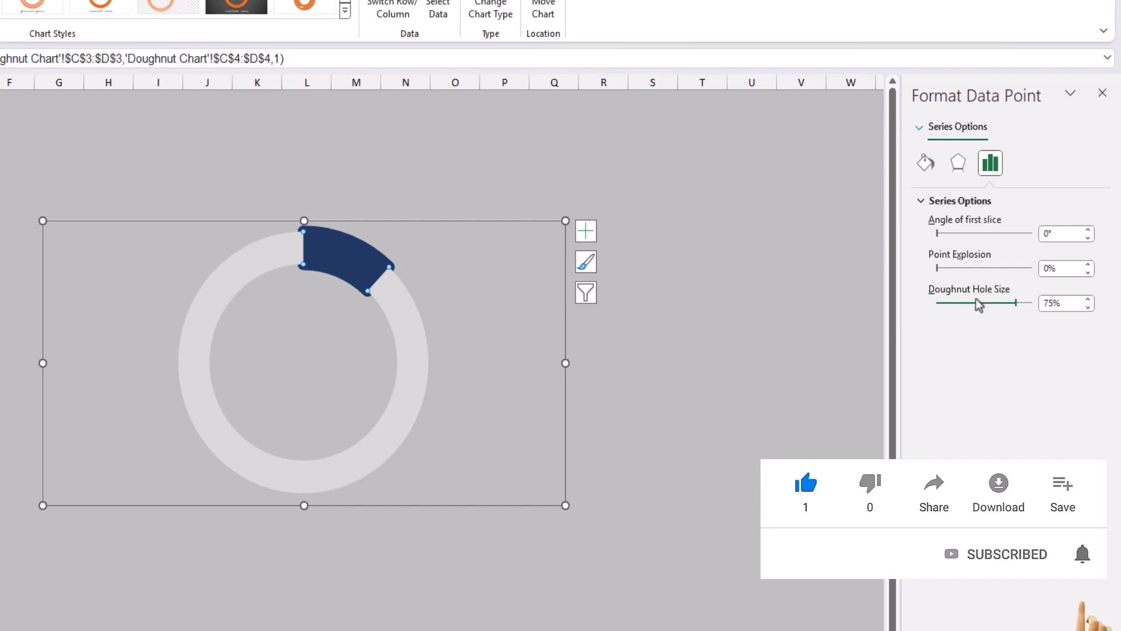
{"action": "left_click", "coordinate": [1002, 302]}
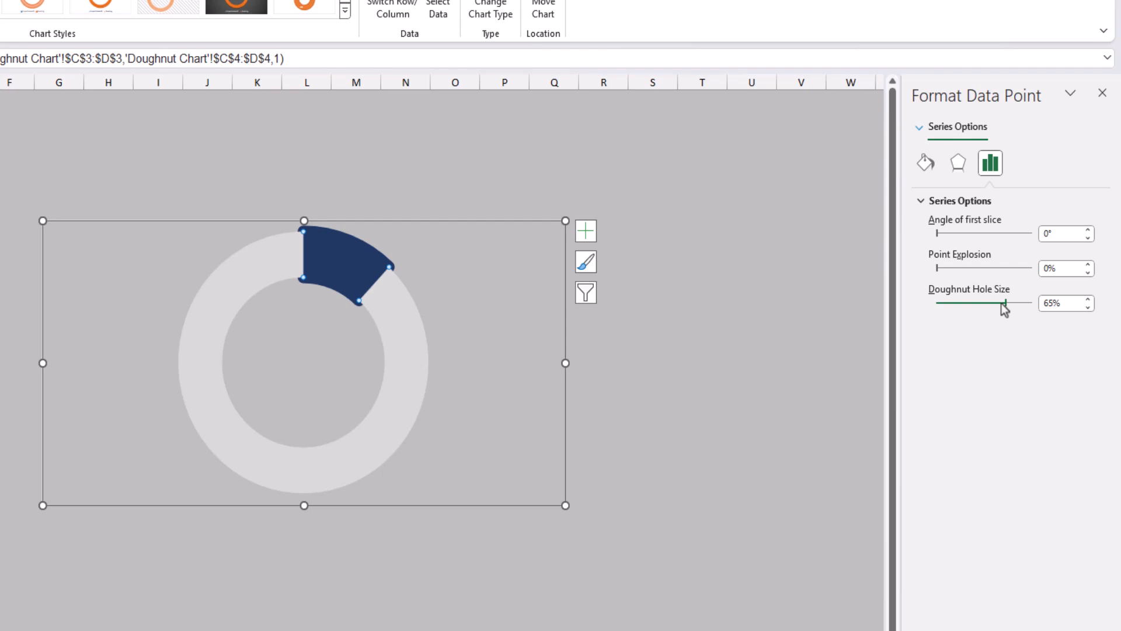
{"action": "left_click", "coordinate": [1001, 303]}
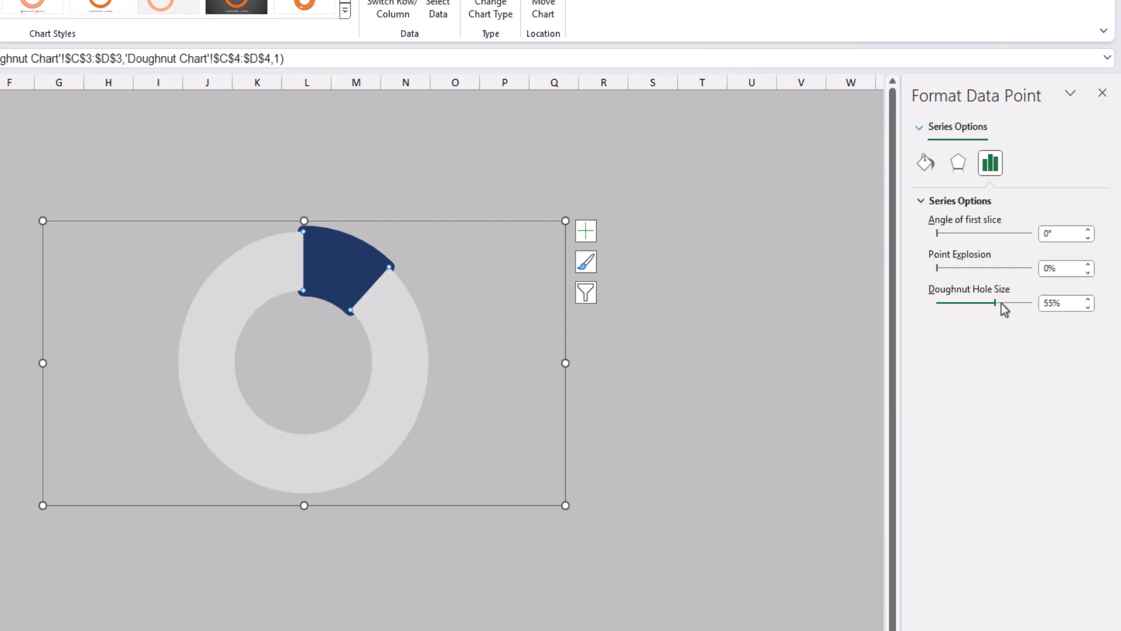
{"action": "left_click", "coordinate": [1072, 304]}
{"action": "type", "text": "6"}
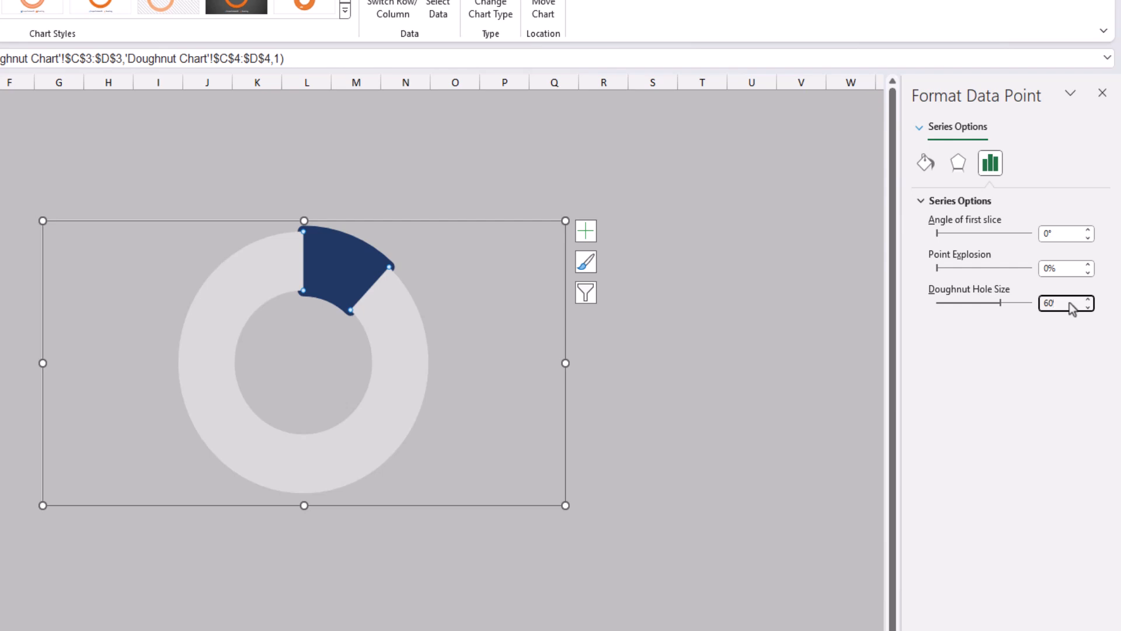
{"action": "type", "text": "0"}
{"action": "key", "text": "Return"}
{"action": "left_click", "coordinate": [653, 245]}
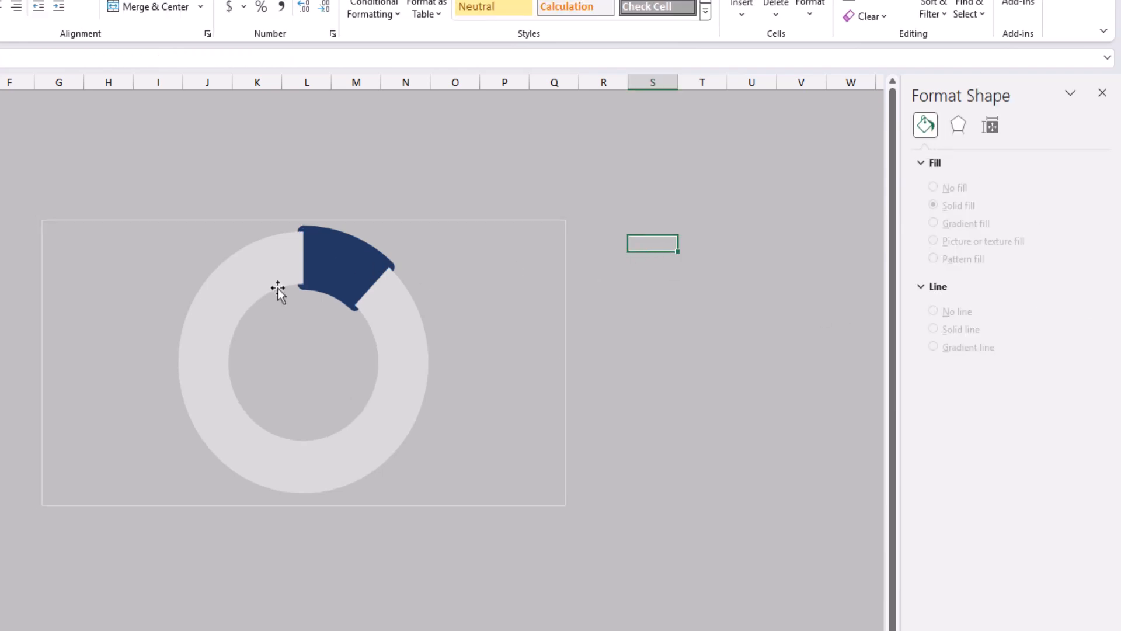
Step: Choose Project 8 from the drop-down list in cell B4
{"action": "left_click", "coordinate": [49, 186]}
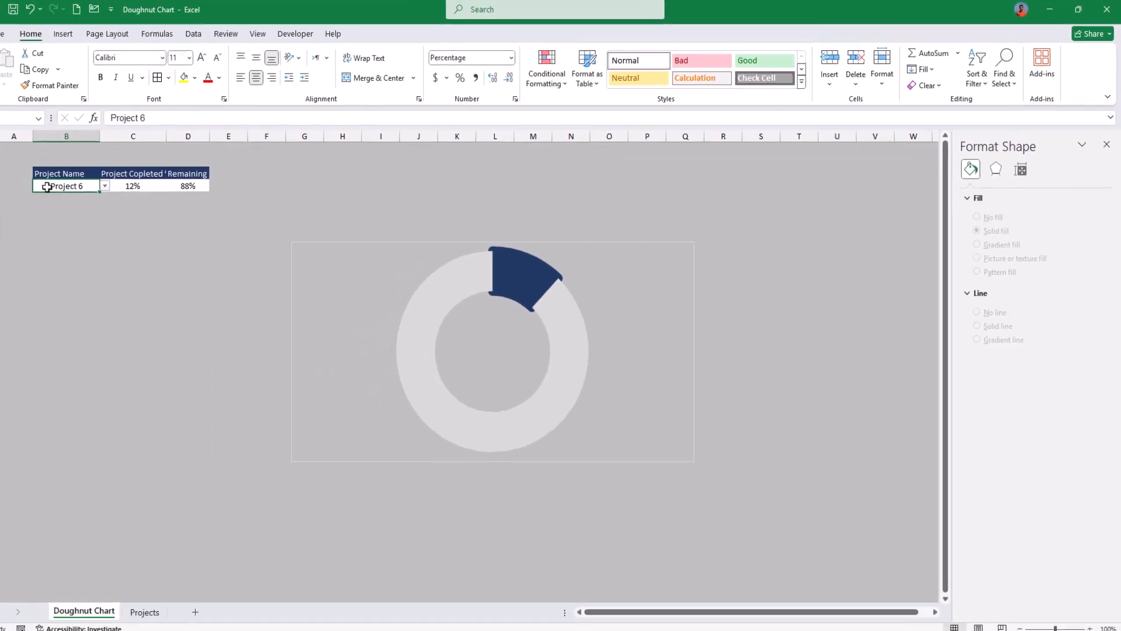
{"action": "left_click", "coordinate": [124, 188]}
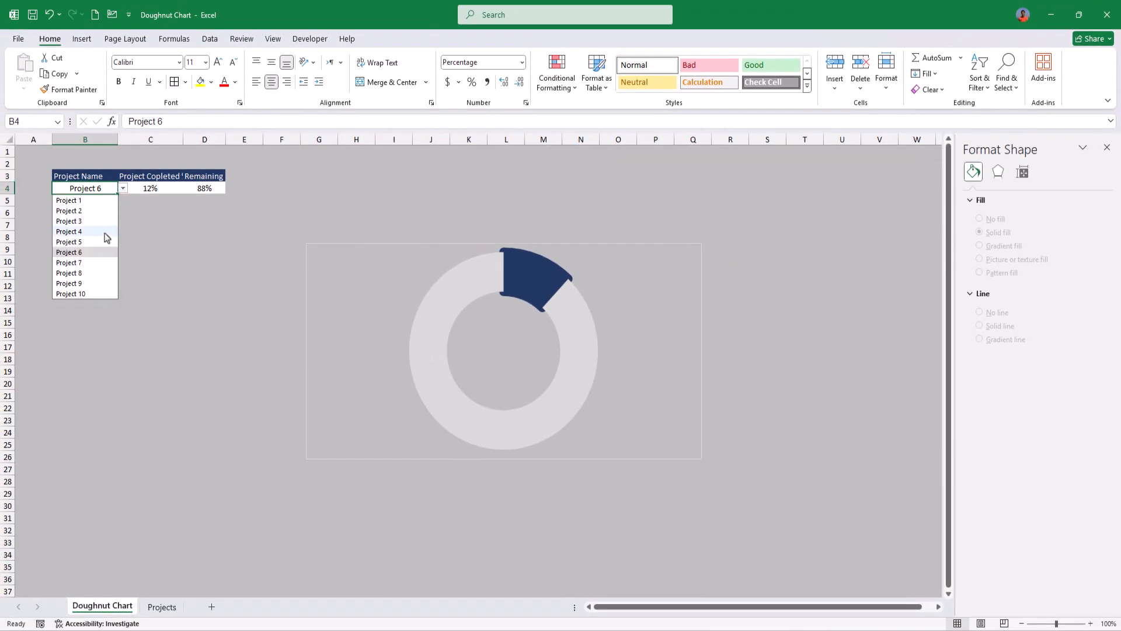
{"action": "left_click", "coordinate": [94, 273]}
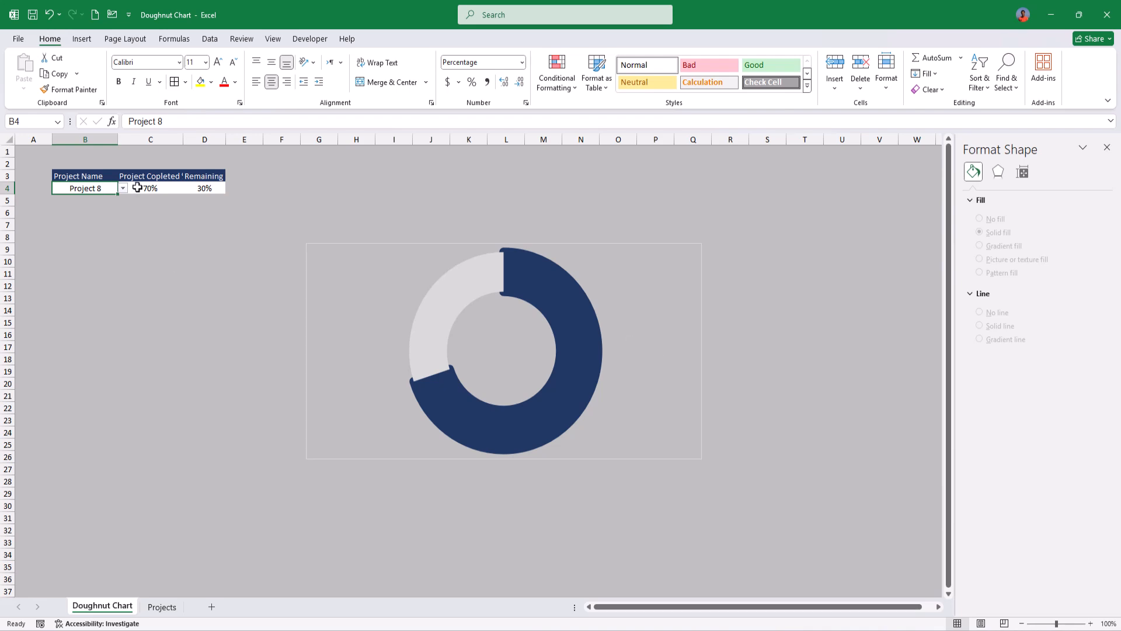
Step: Remove the border line around the doughnut chart's chart area
{"action": "left_click", "coordinate": [350, 246]}
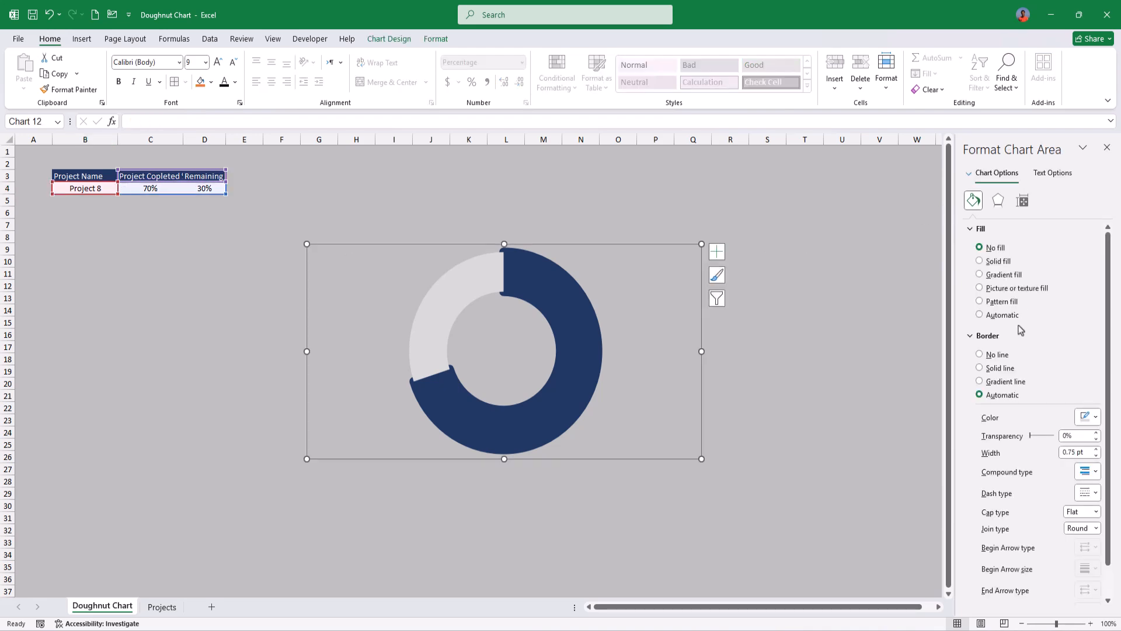
{"action": "left_click", "coordinate": [1003, 356]}
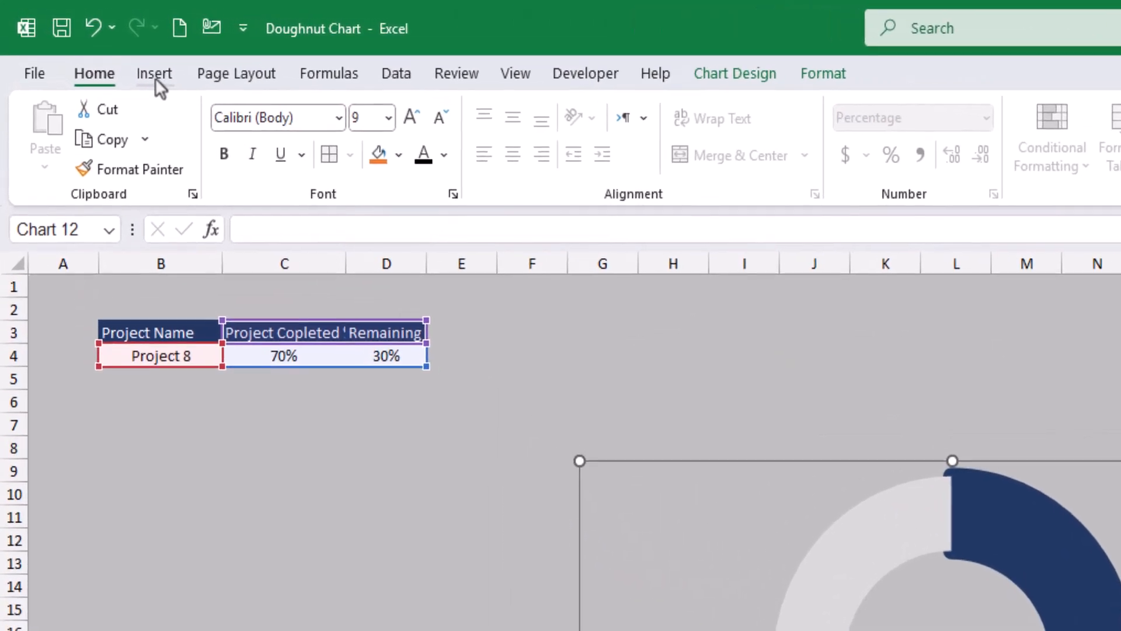
Step: Insert a small text box inside the hole of the doughnut chart
{"action": "left_click", "coordinate": [155, 75]}
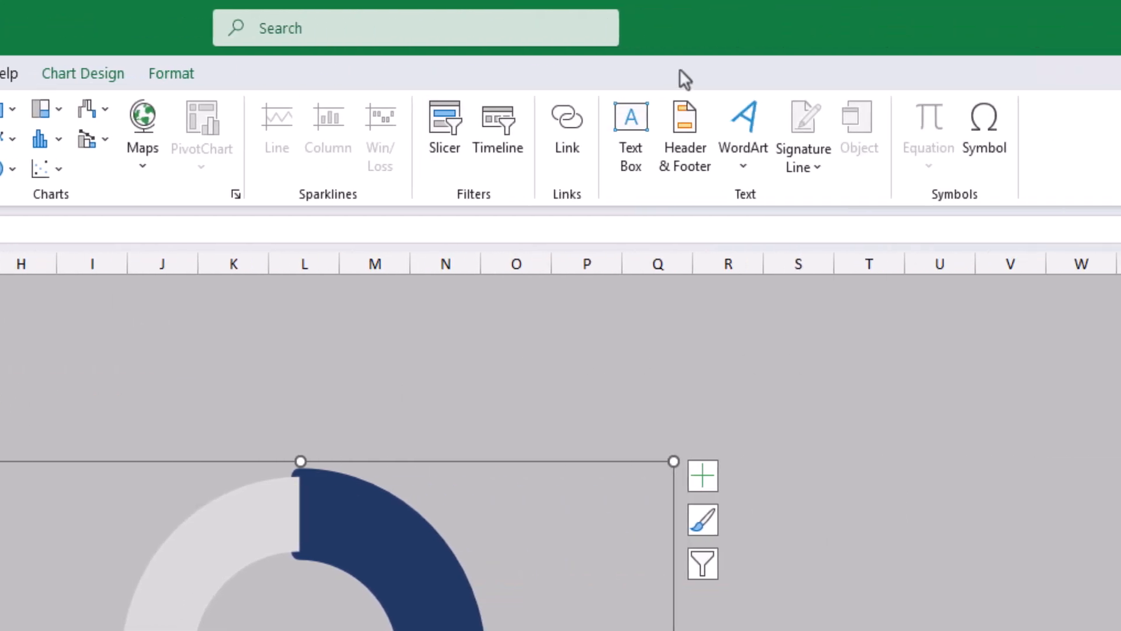
{"action": "left_click", "coordinate": [640, 119]}
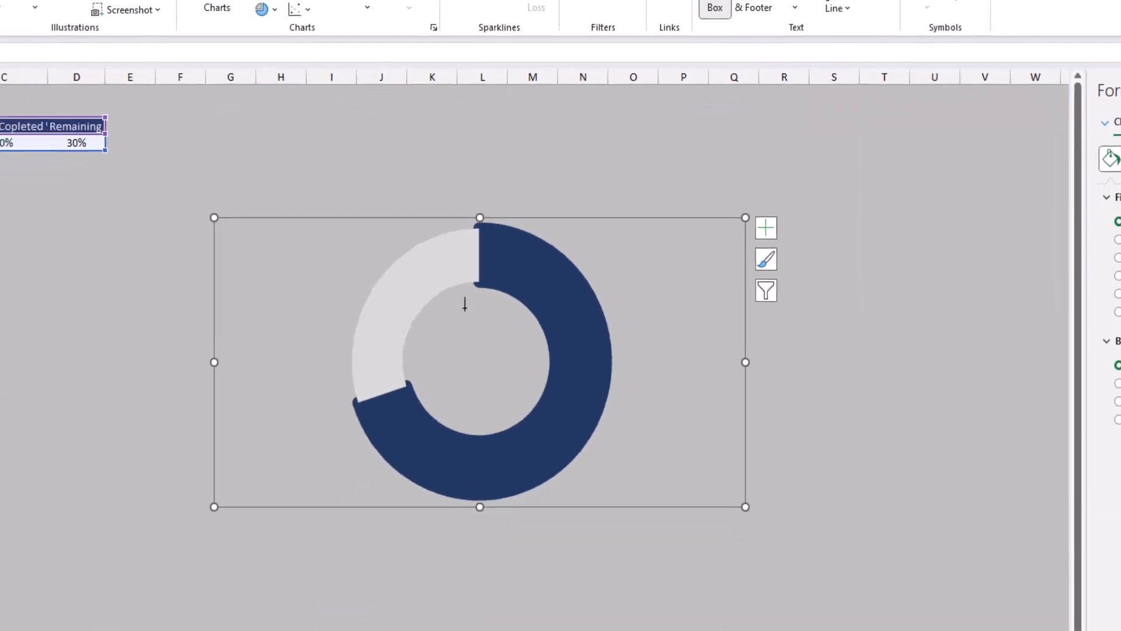
{"action": "left_click_drag", "start_coordinate": [314, 517], "coordinate": [440, 560]}
{"action": "left_click_drag", "start_coordinate": [556, 337], "coordinate": [550, 344]}
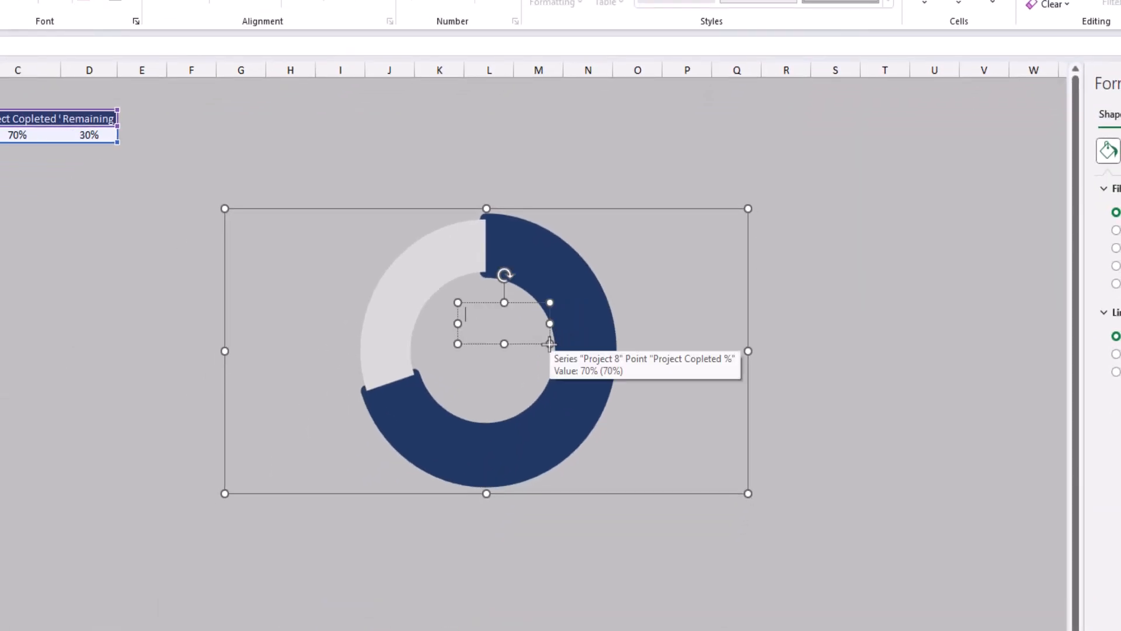
Step: Link the text box to cell C4 on the Doughnut Chart sheet and move it down towards the middle of the hole
{"action": "left_click", "coordinate": [201, 47]}
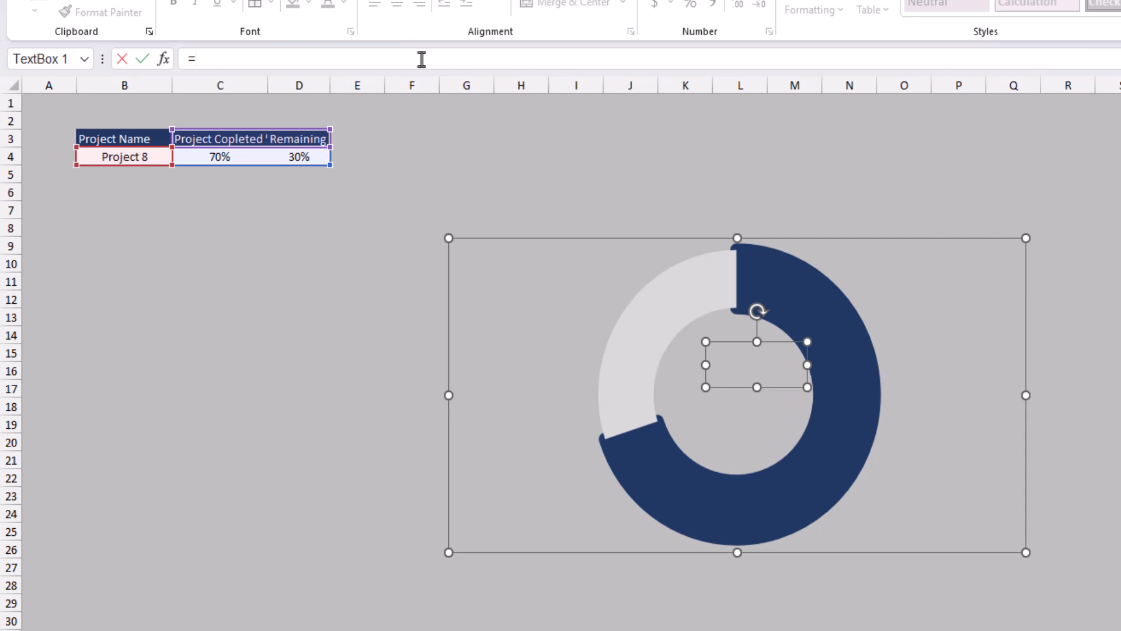
{"action": "left_click", "coordinate": [204, 156]}
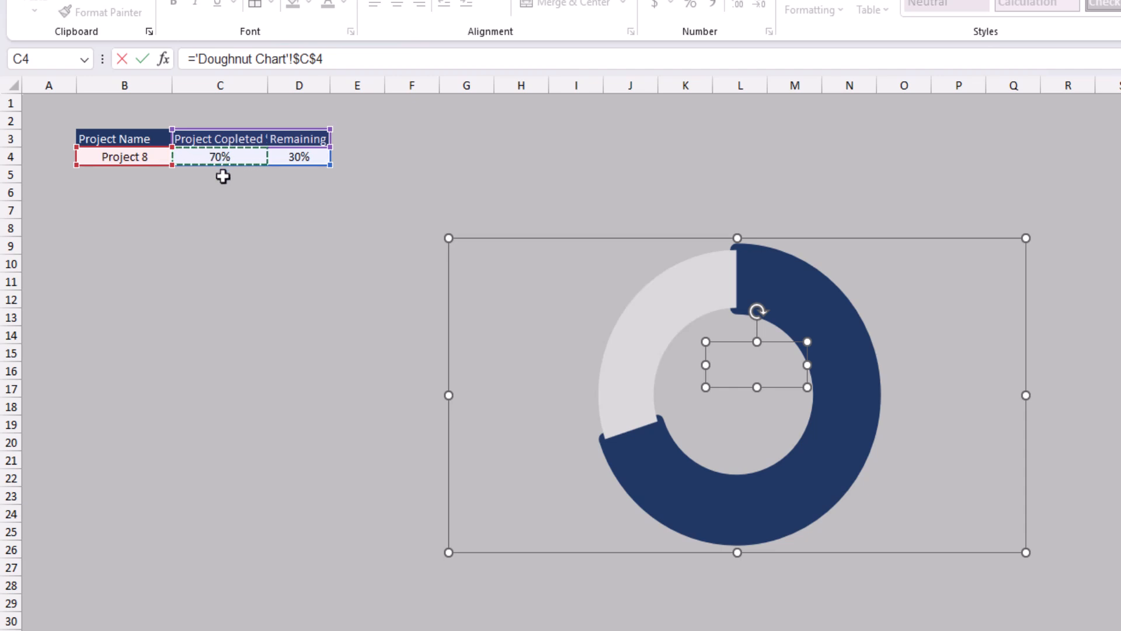
{"action": "key", "text": "Return"}
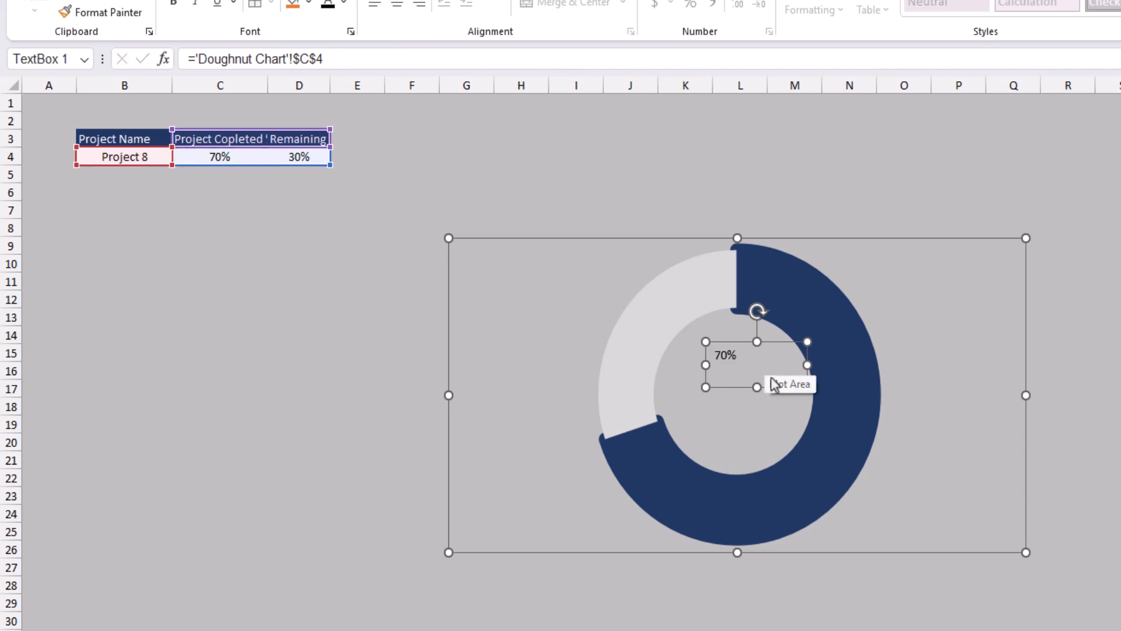
{"action": "left_click_drag", "start_coordinate": [771, 386], "coordinate": [775, 430]}
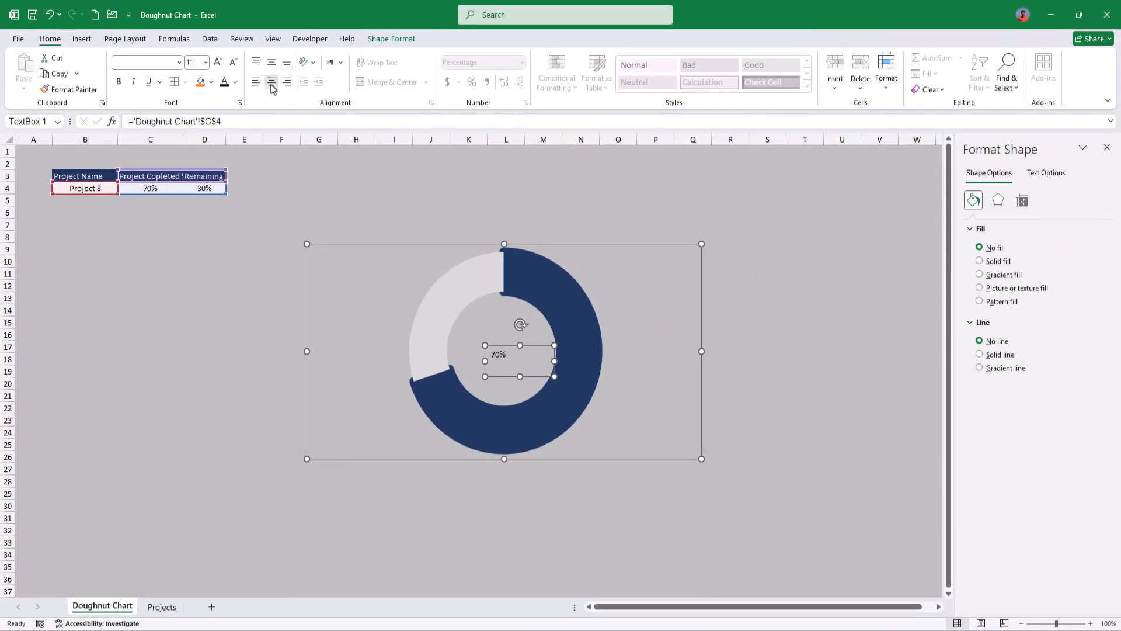
Step: Enlarge the percentage text box's font to size 28 and centre its text horizontally
{"action": "left_click", "coordinate": [217, 63]}
{"action": "left_click", "coordinate": [218, 62]}
{"action": "left_click", "coordinate": [218, 62]}
{"action": "left_click", "coordinate": [218, 63]}
{"action": "left_click", "coordinate": [218, 62]}
{"action": "left_click", "coordinate": [218, 63]}
{"action": "left_click", "coordinate": [218, 62]}
{"action": "left_click", "coordinate": [218, 62]}
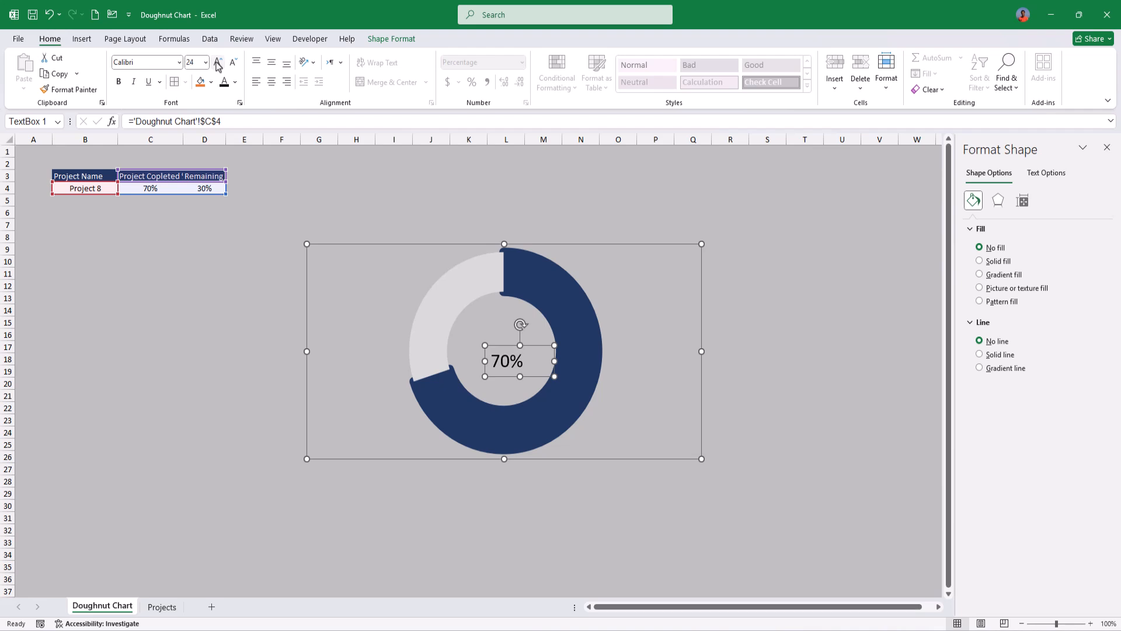
{"action": "left_click", "coordinate": [218, 63]}
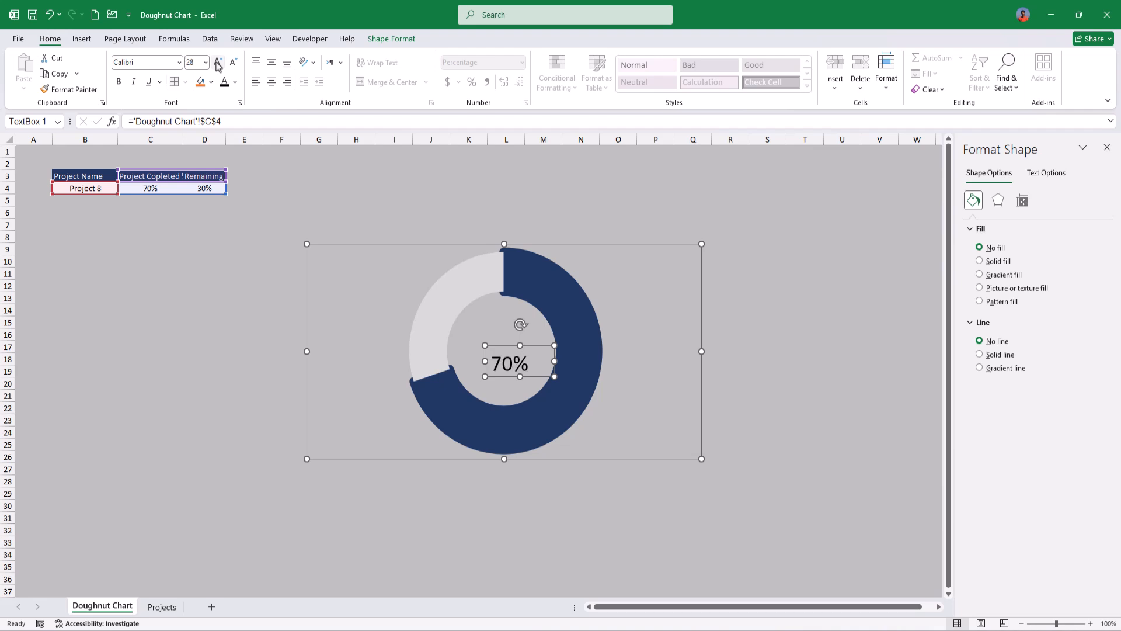
{"action": "left_click", "coordinate": [271, 84]}
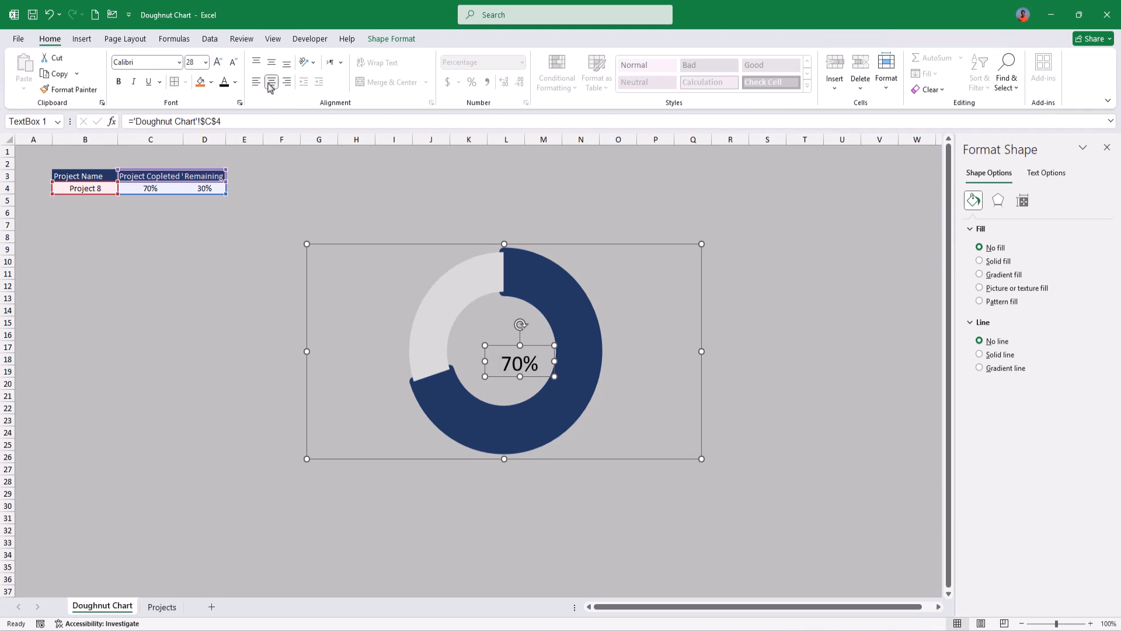
Step: Make the percentage text dark blue and bold at font size 36
{"action": "left_click", "coordinate": [236, 83]}
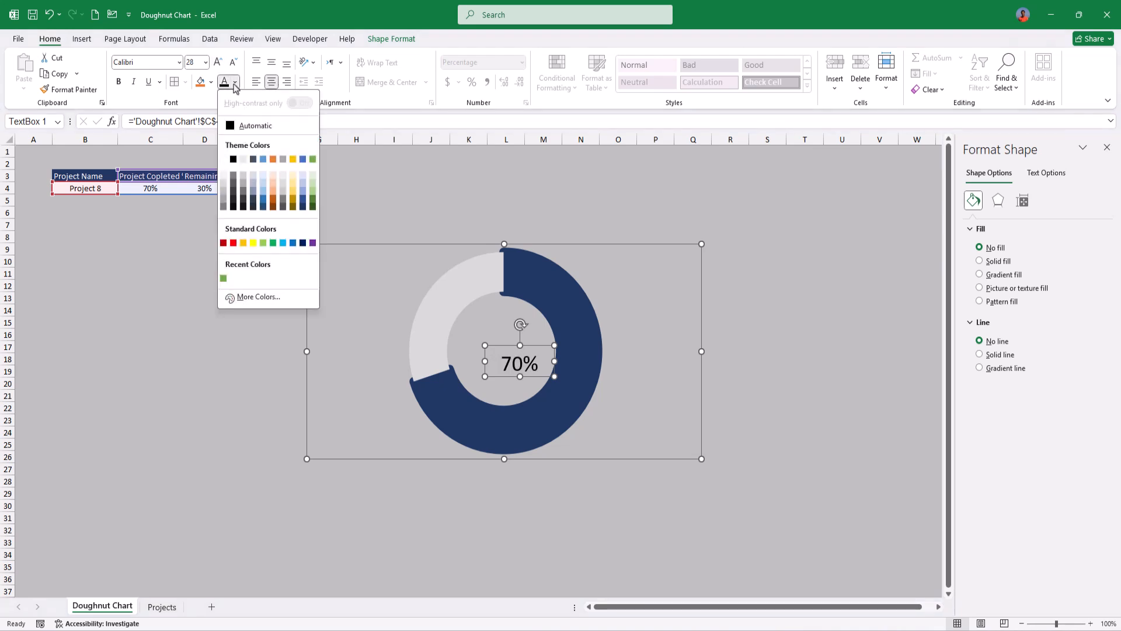
{"action": "left_click", "coordinate": [303, 206]}
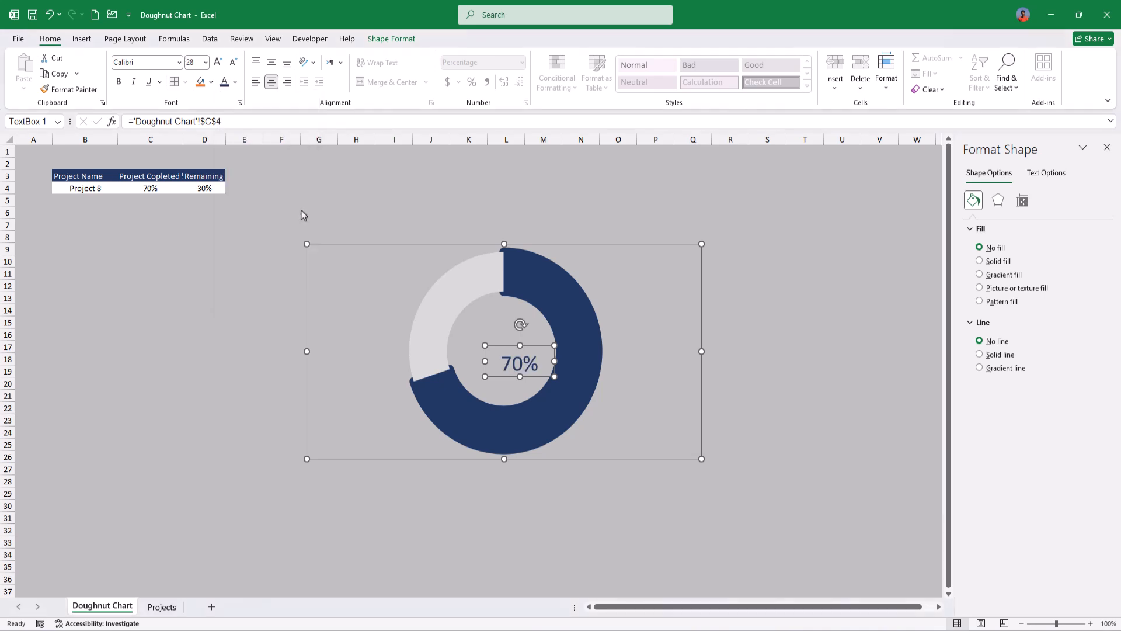
{"action": "left_click", "coordinate": [119, 82]}
{"action": "left_click", "coordinate": [219, 63]}
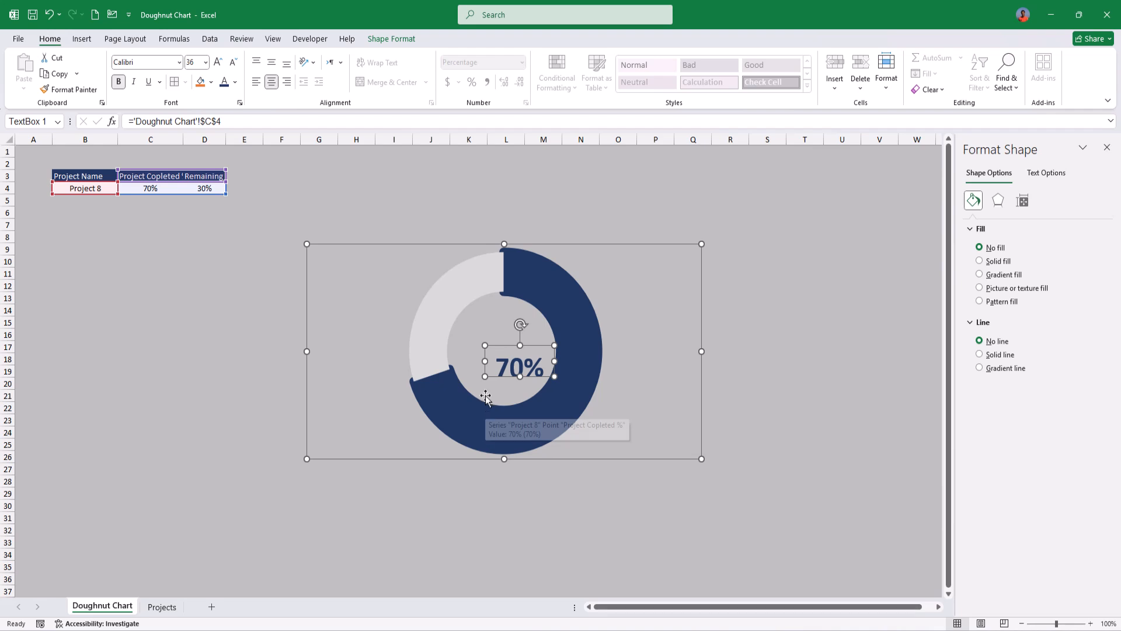
Step: Duplicate the percentage text box just above the original inside the hole and link the copy to cell B4
{"action": "mouse_move", "coordinate": [484, 377]}
{"action": "left_mouse_down"}
{"action": "mouse_move", "coordinate": [466, 387]}
{"action": "mouse_move", "coordinate": [485, 385]}
{"action": "mouse_move", "coordinate": [485, 354]}
{"action": "left_mouse_up"}
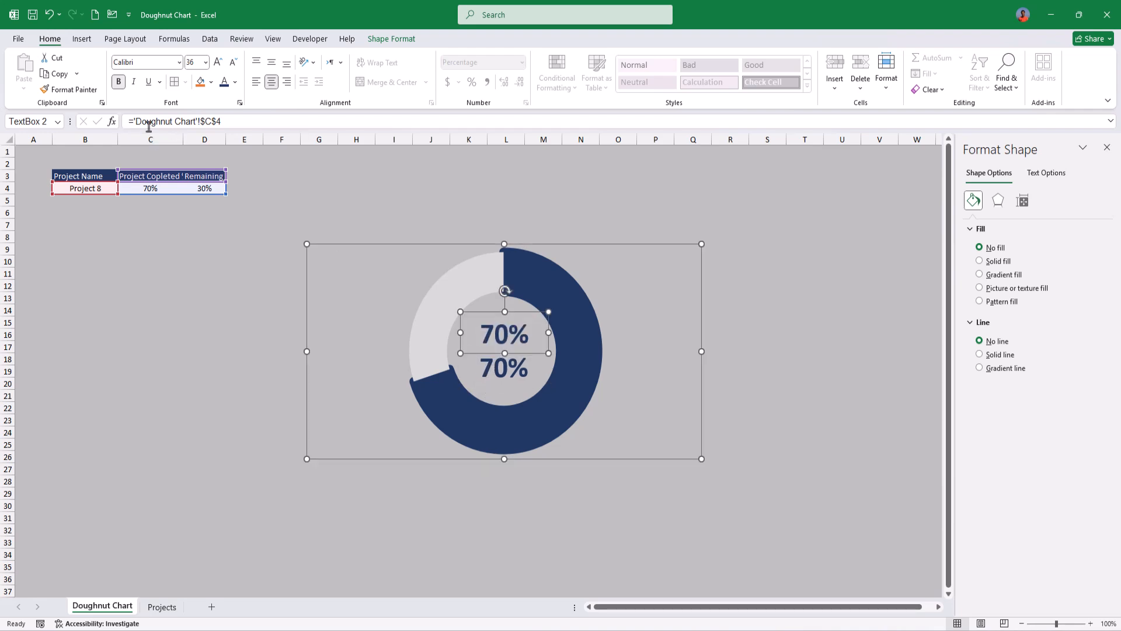
{"action": "left_click_drag", "start_coordinate": [229, 120], "coordinate": [87, 117]}
{"action": "type", "text": "="}
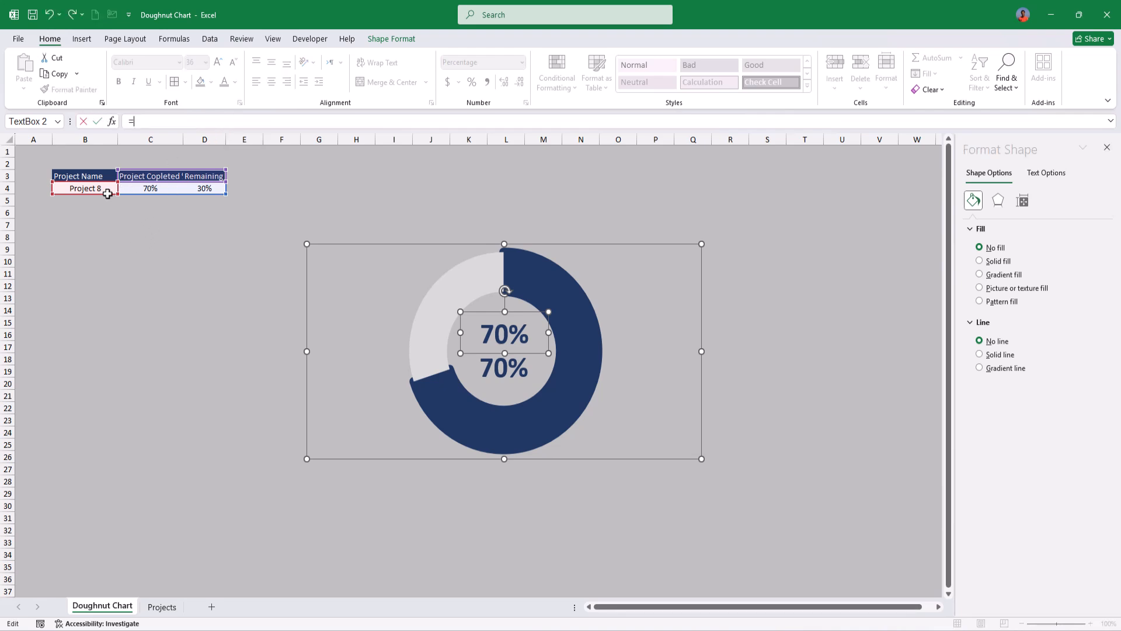
{"action": "left_click", "coordinate": [91, 189]}
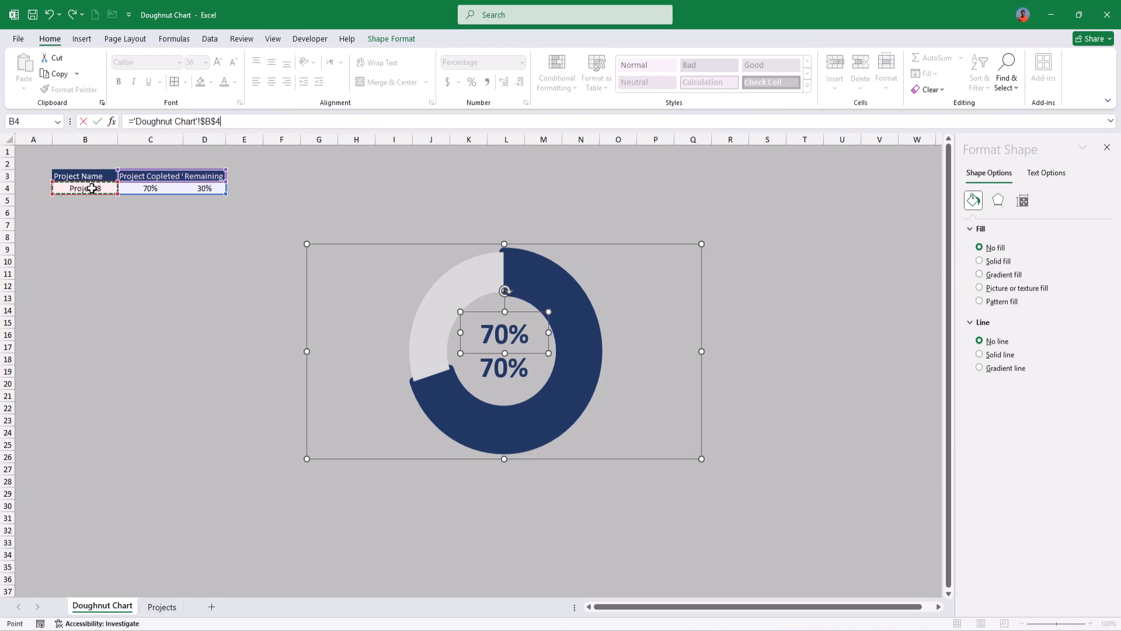
{"action": "key", "text": "Return"}
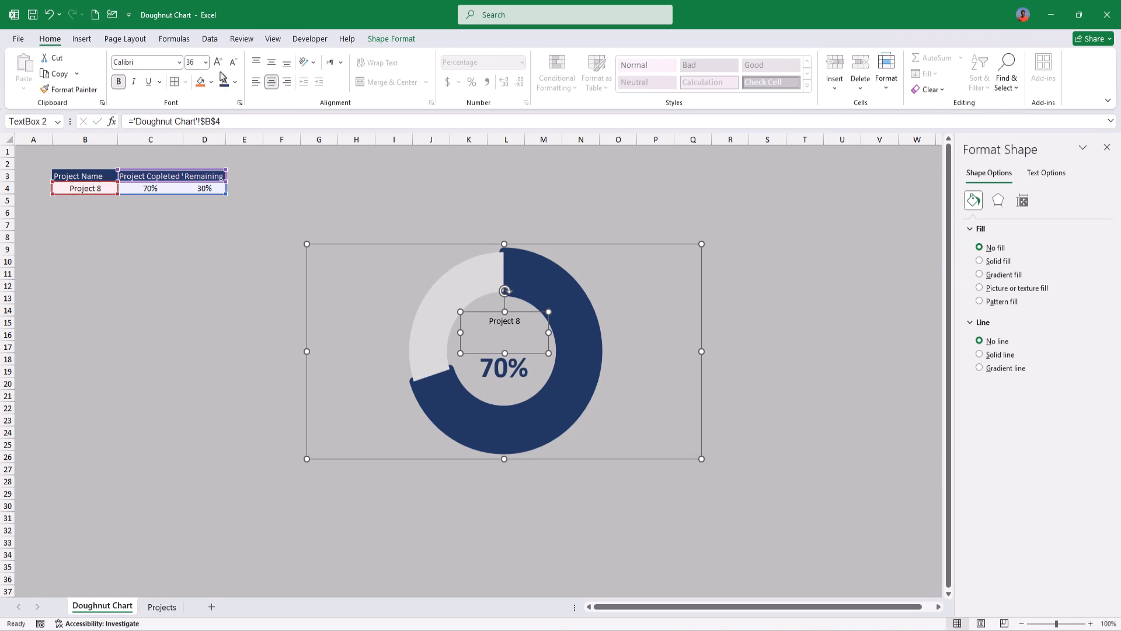
Step: Format the project name text as bold and dark blue at font size 32, and deselect the chart
{"action": "left_click", "coordinate": [194, 63]}
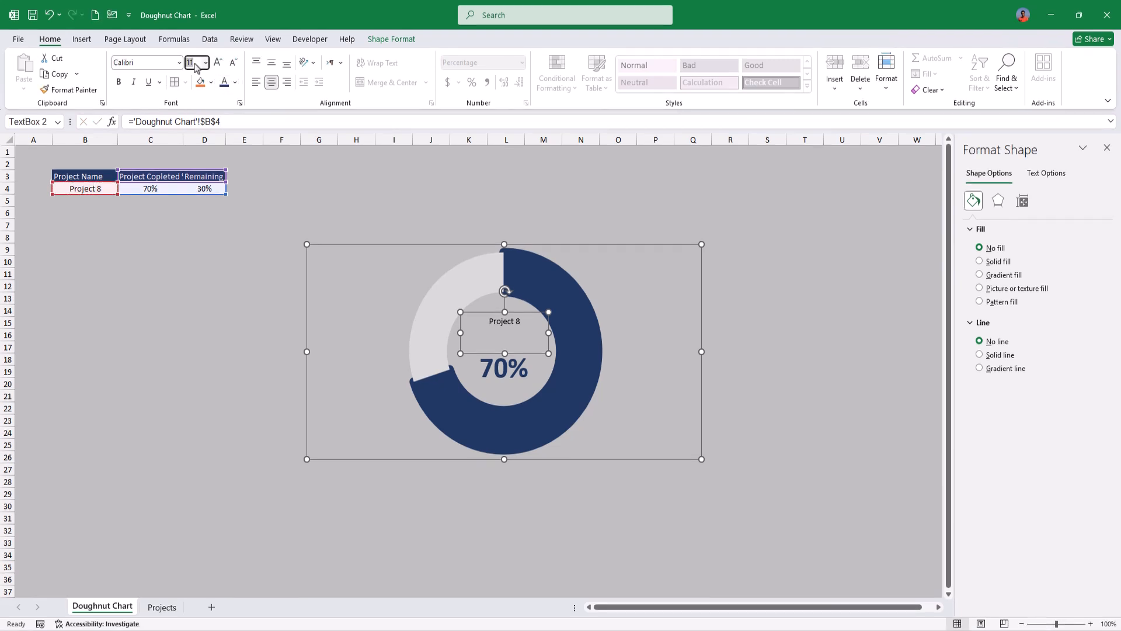
{"action": "type", "text": "40"}
{"action": "key", "text": "Return"}
{"action": "left_click", "coordinate": [119, 82]}
{"action": "left_click", "coordinate": [234, 63]}
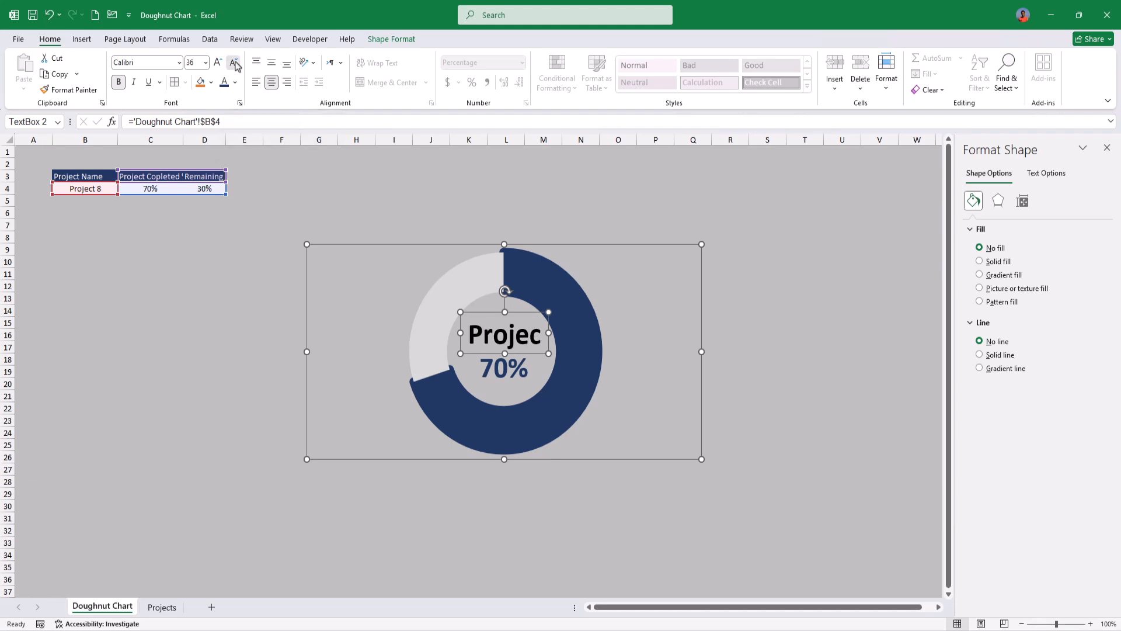
{"action": "left_click", "coordinate": [234, 63]}
{"action": "left_click", "coordinate": [415, 204]}
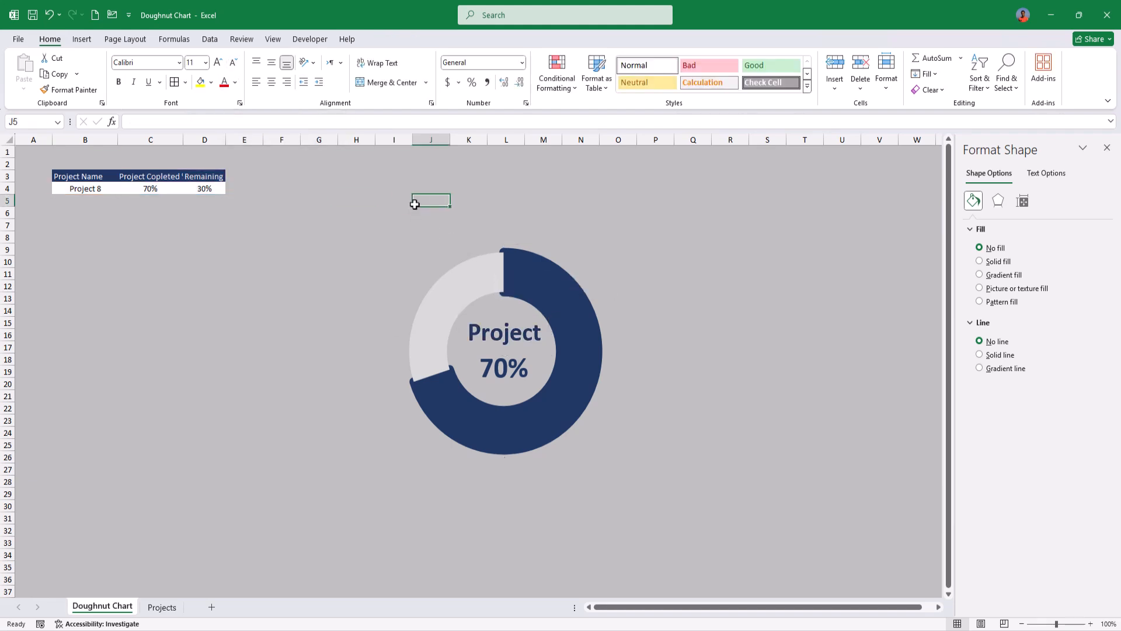
Step: Choose Project 3 from the drop-down list in cell B4
{"action": "left_click", "coordinate": [103, 193]}
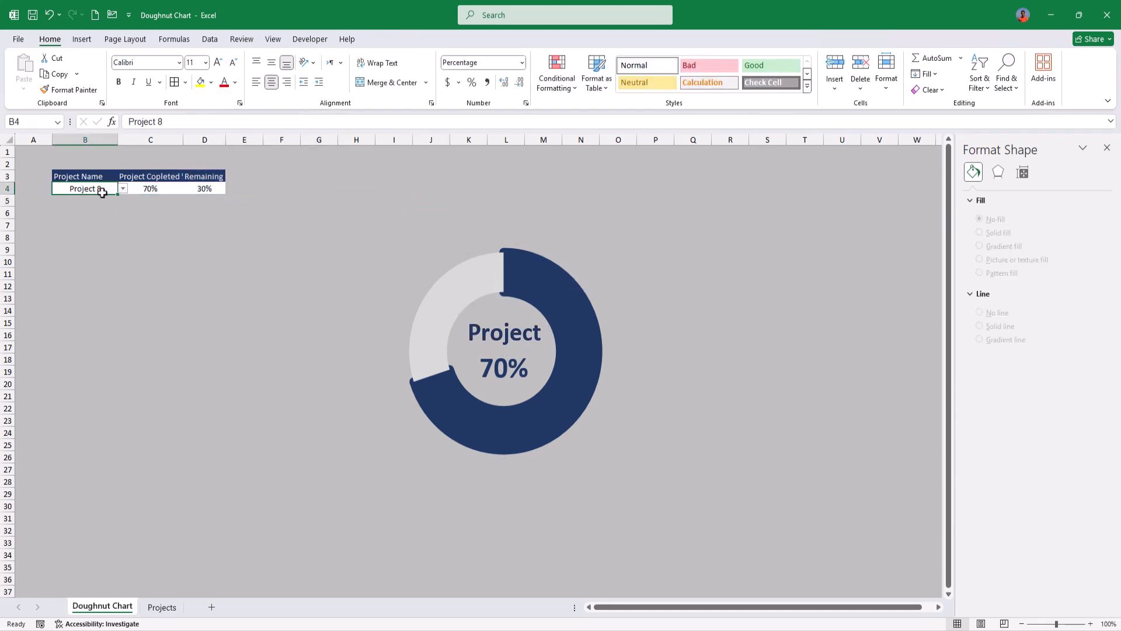
{"action": "left_click", "coordinate": [122, 189]}
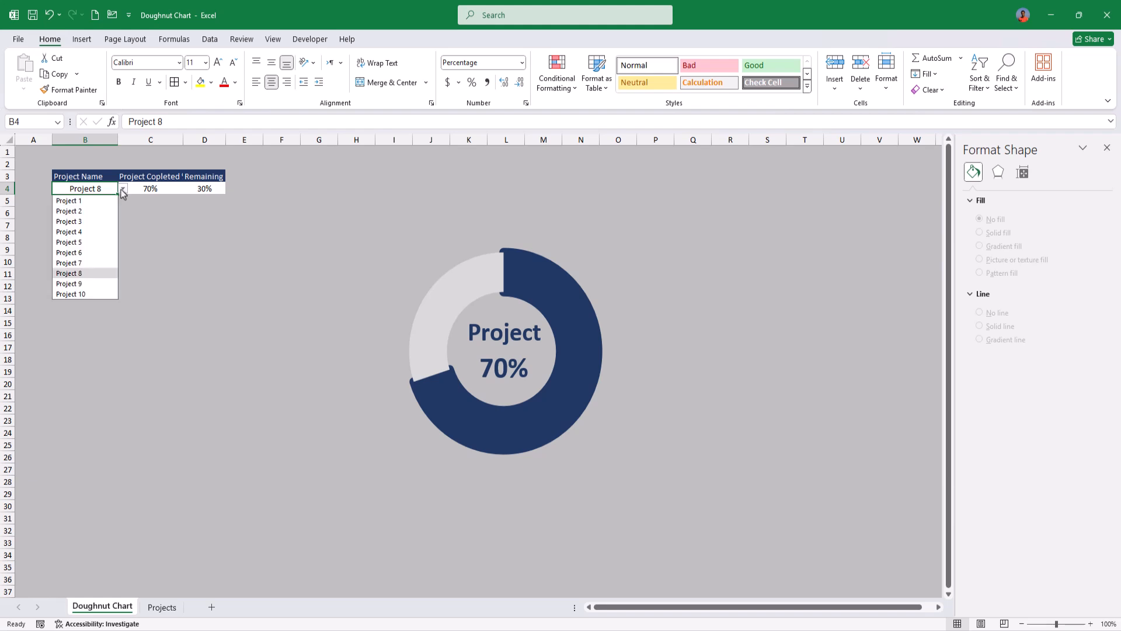
{"action": "left_click", "coordinate": [99, 222]}
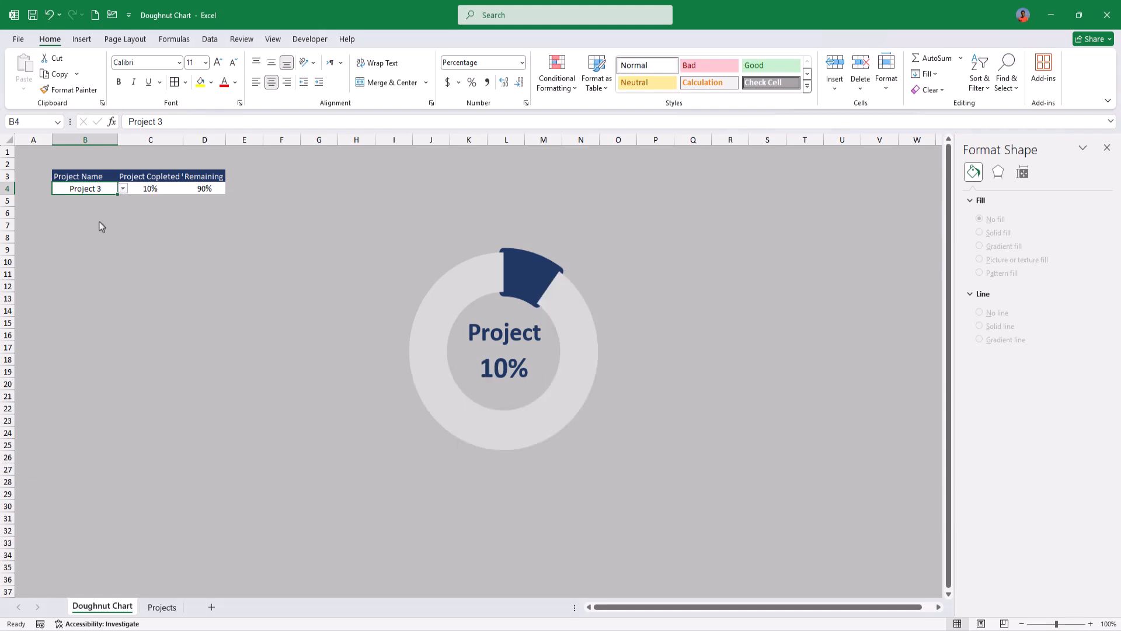
Step: Widen the project name text box, reduce its font size to 24 and centre it above the percentage
{"action": "left_click", "coordinate": [484, 331]}
{"action": "left_click_drag", "start_coordinate": [459, 331], "coordinate": [440, 333]}
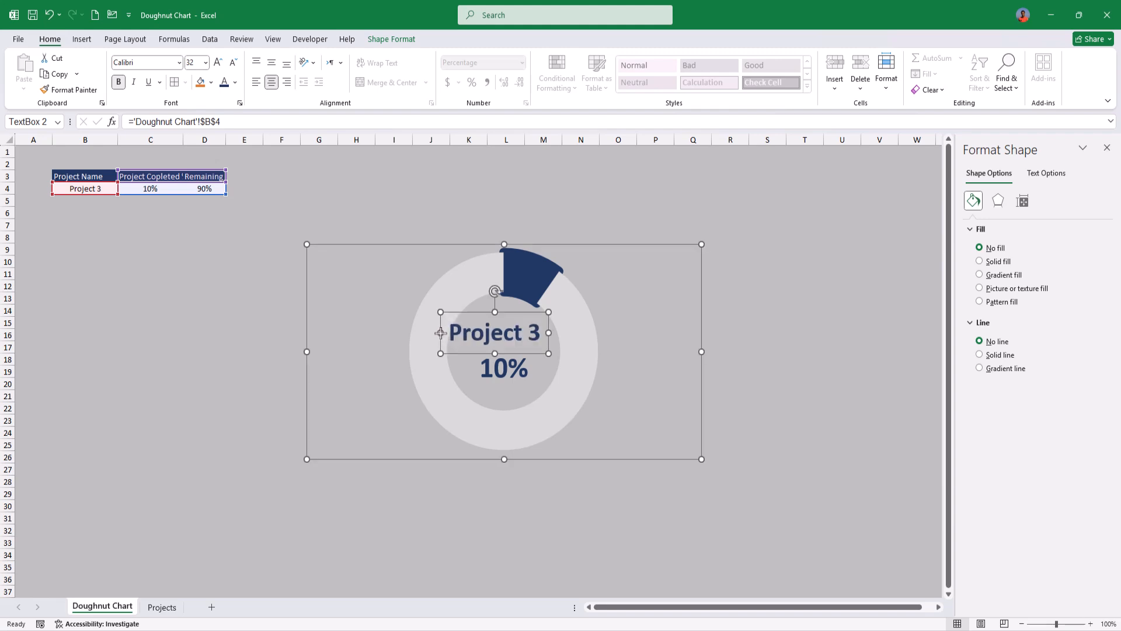
{"action": "left_click", "coordinate": [233, 63]}
{"action": "left_click", "coordinate": [234, 63]}
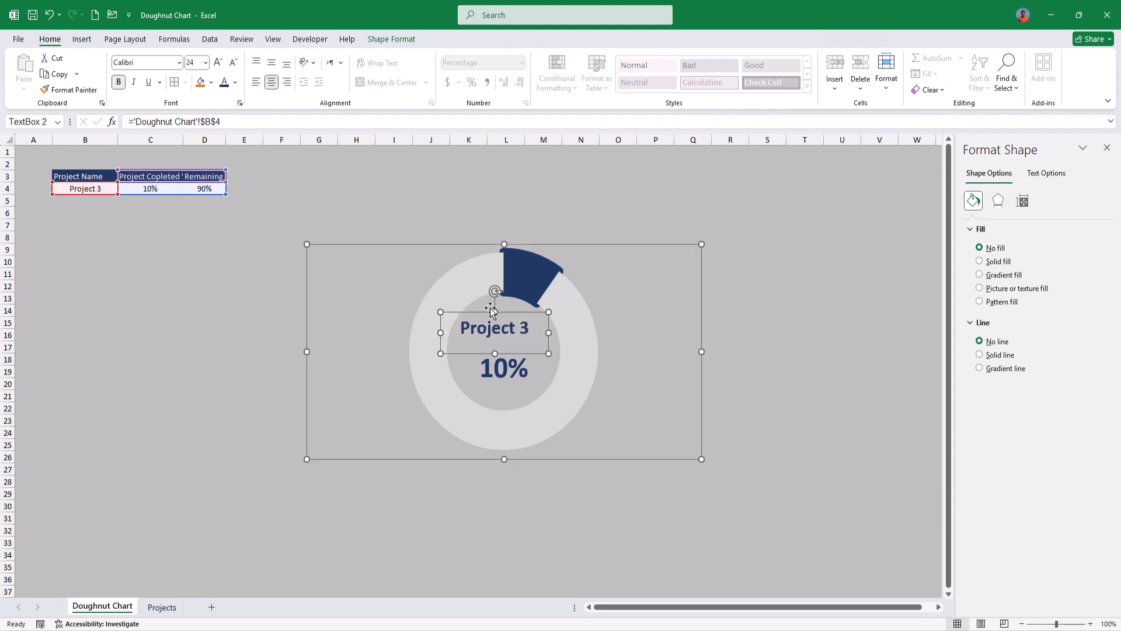
{"action": "left_click_drag", "start_coordinate": [501, 313], "coordinate": [508, 322]}
{"action": "left_click", "coordinate": [203, 257]}
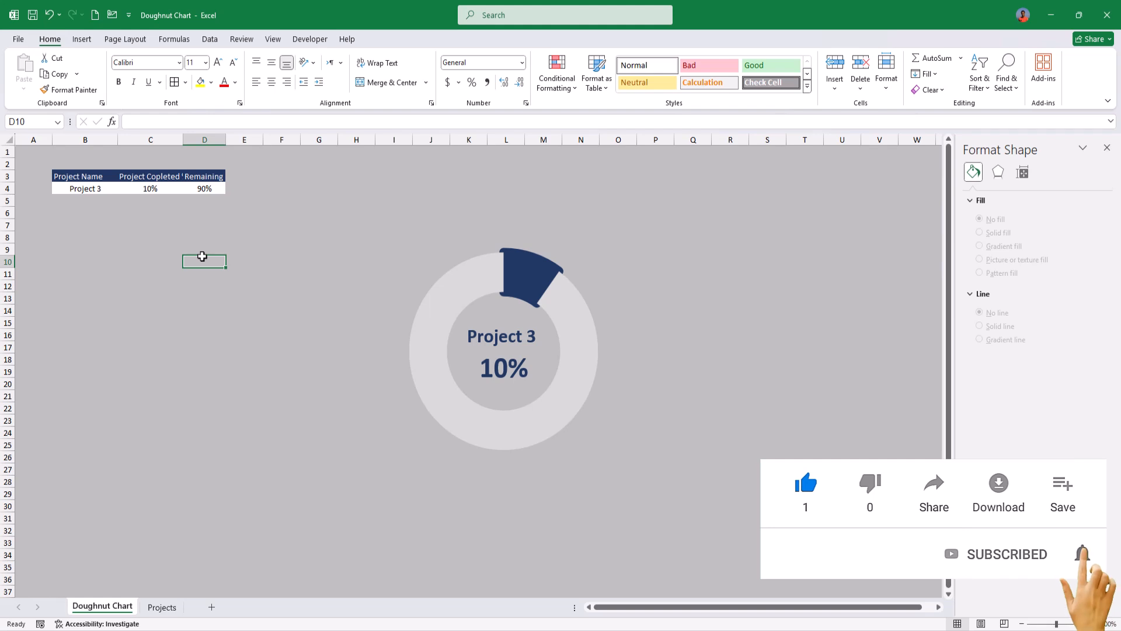
Step: Choose Project 5 from the drop-down list in cell B4
{"action": "left_click", "coordinate": [102, 188]}
{"action": "left_click", "coordinate": [122, 188]}
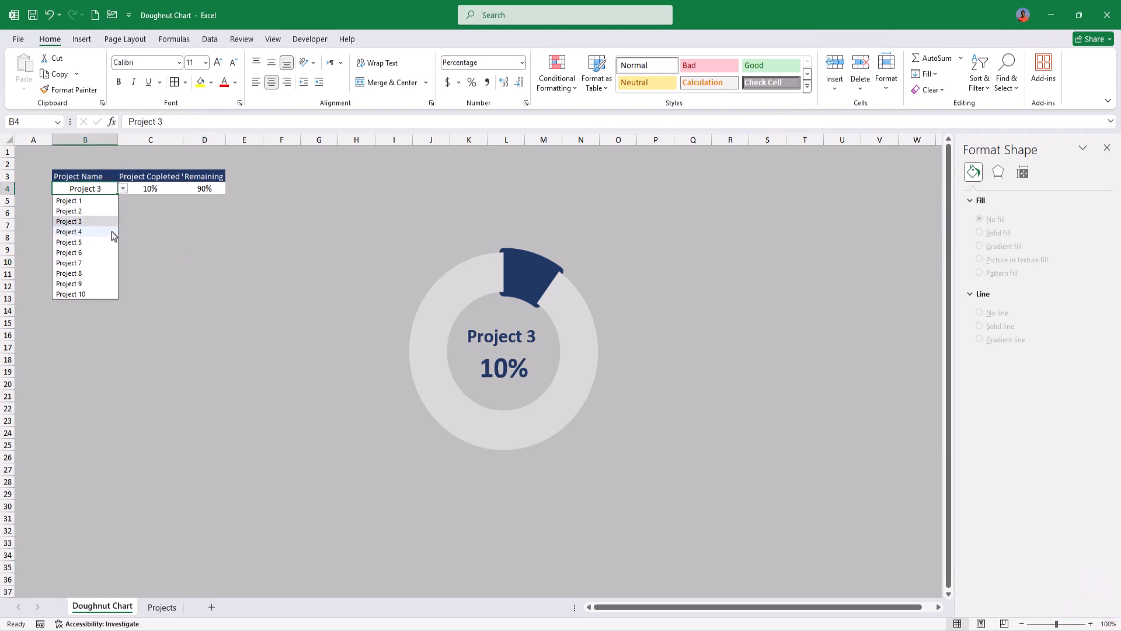
{"action": "left_click", "coordinate": [88, 242]}
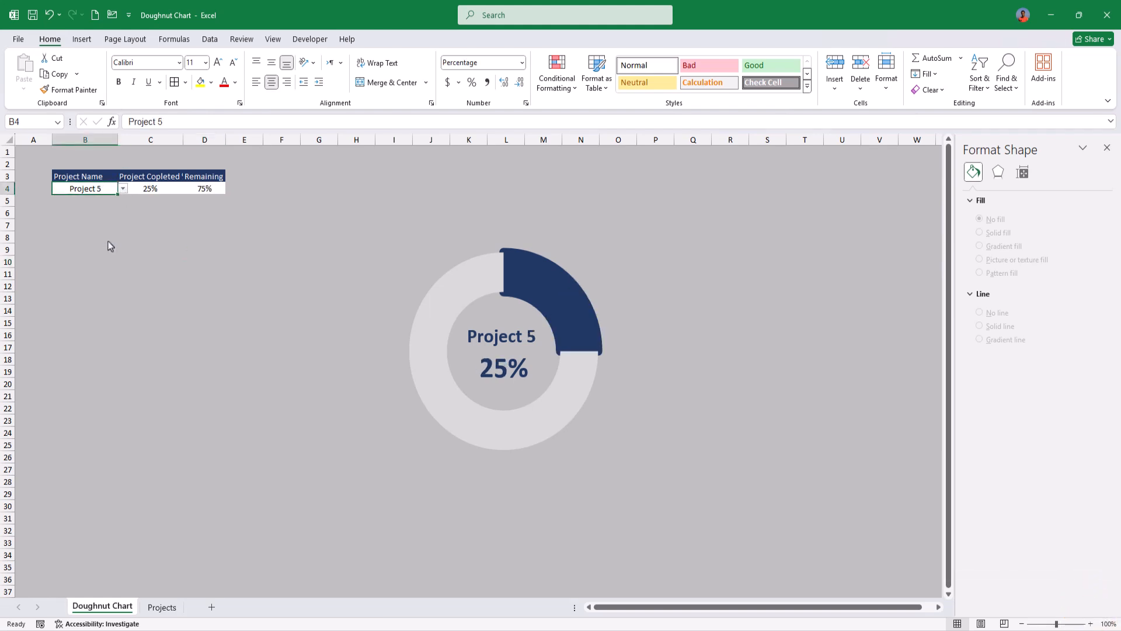
Step: Duplicate the doughnut chart with its two text boxes and arrange the original and the copy side by side
{"action": "left_click", "coordinate": [506, 338]}
{"action": "left_click", "coordinate": [506, 368], "text": "ctrl"}
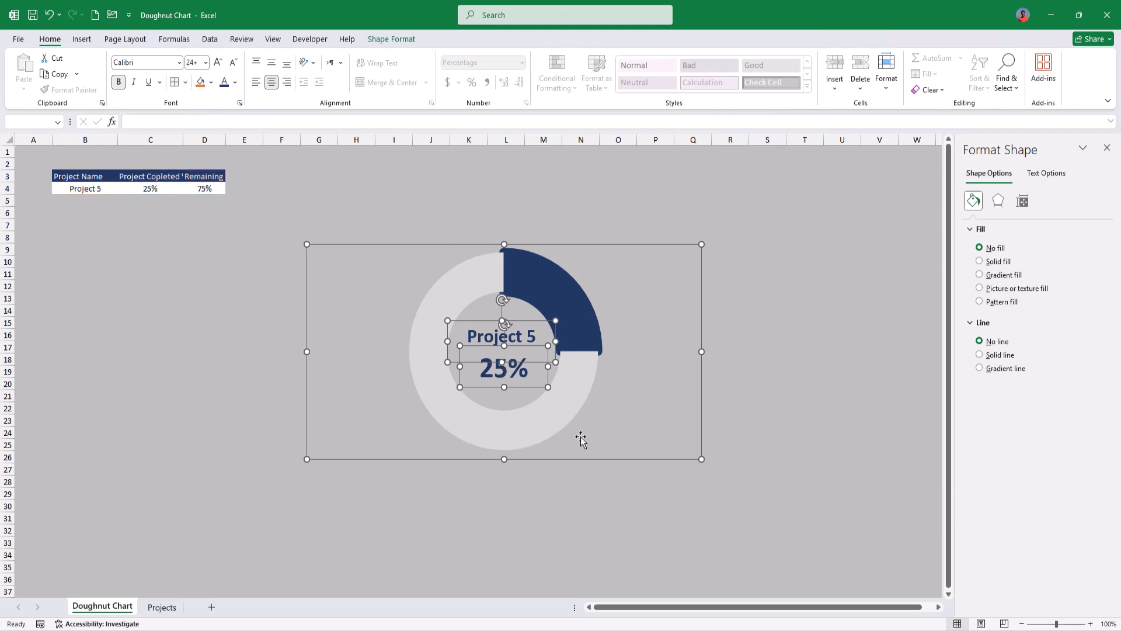
{"action": "left_click_drag", "start_coordinate": [576, 461], "coordinate": [692, 460]}
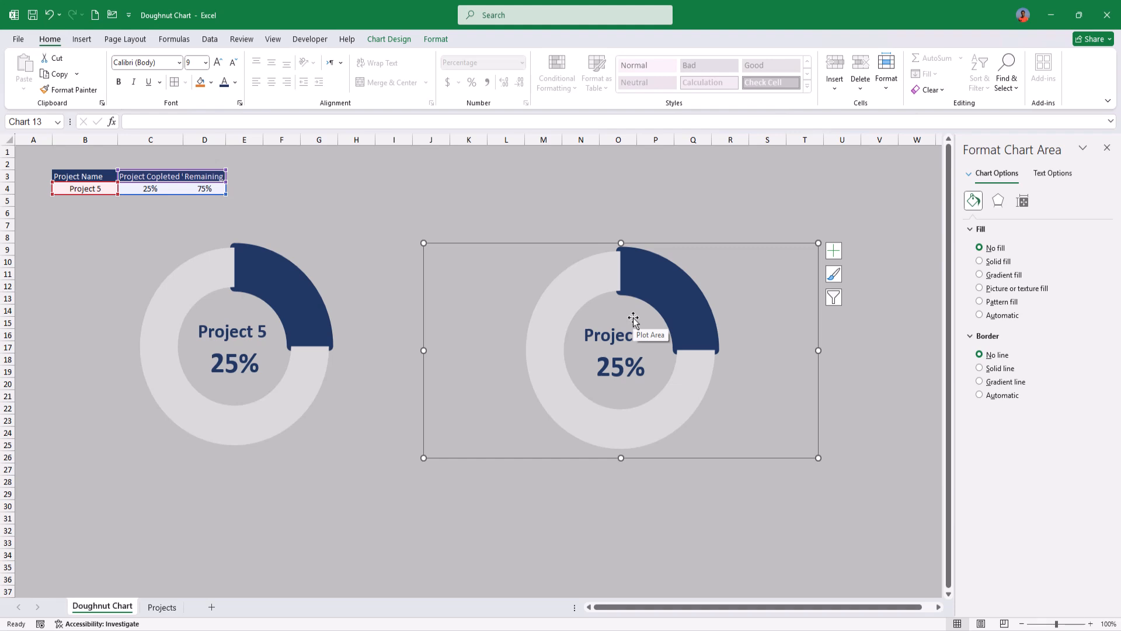
Step: Fill the remaining slice of the right-hand doughnut with the grey that matches the sheet background
{"action": "left_click", "coordinate": [575, 277]}
{"action": "left_click", "coordinate": [575, 277]}
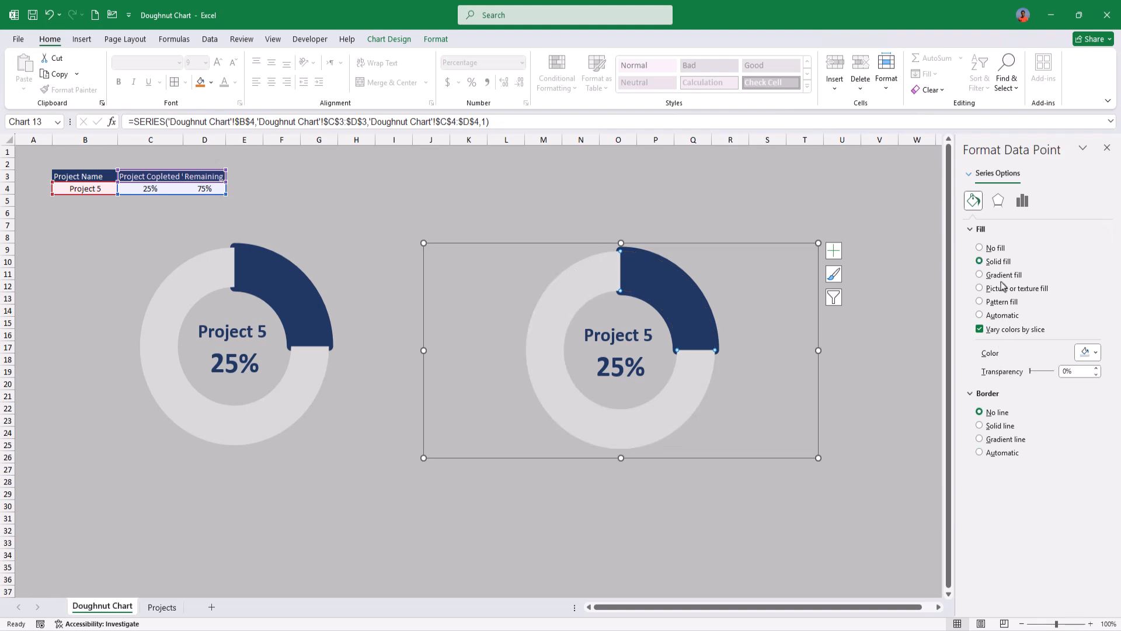
{"action": "left_click", "coordinate": [1094, 355]}
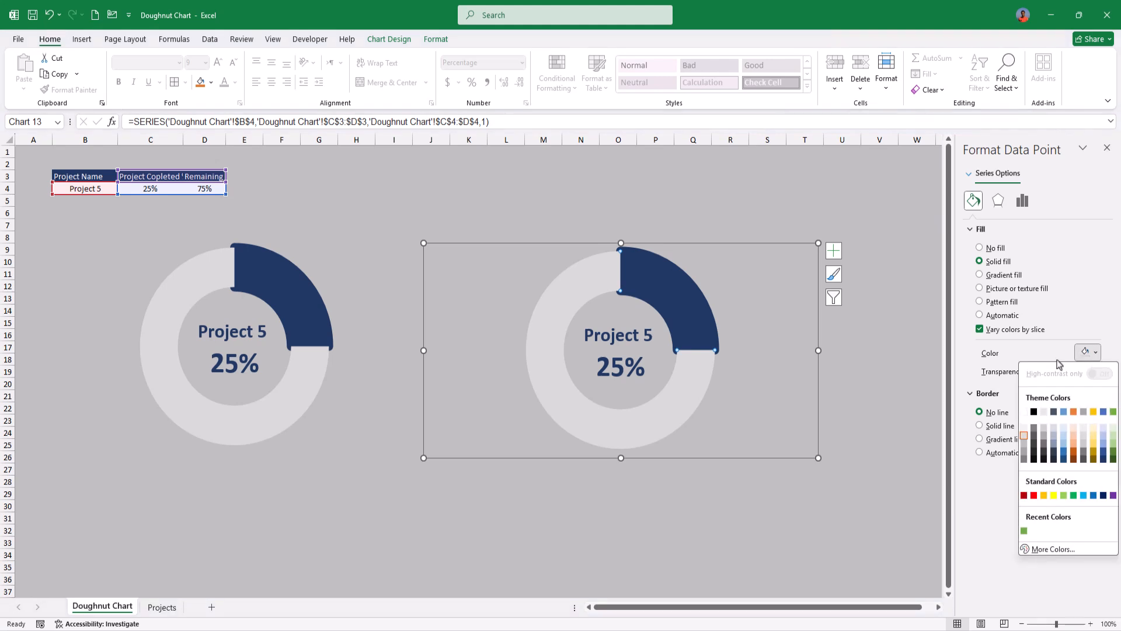
{"action": "left_click", "coordinate": [1025, 444]}
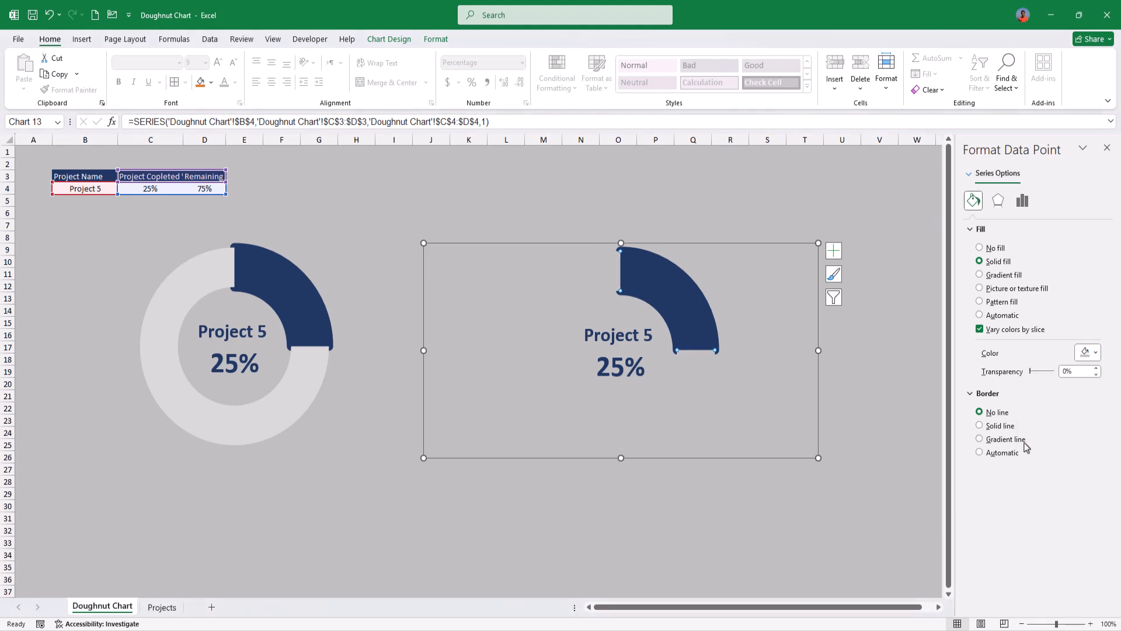
{"action": "left_click", "coordinate": [865, 434]}
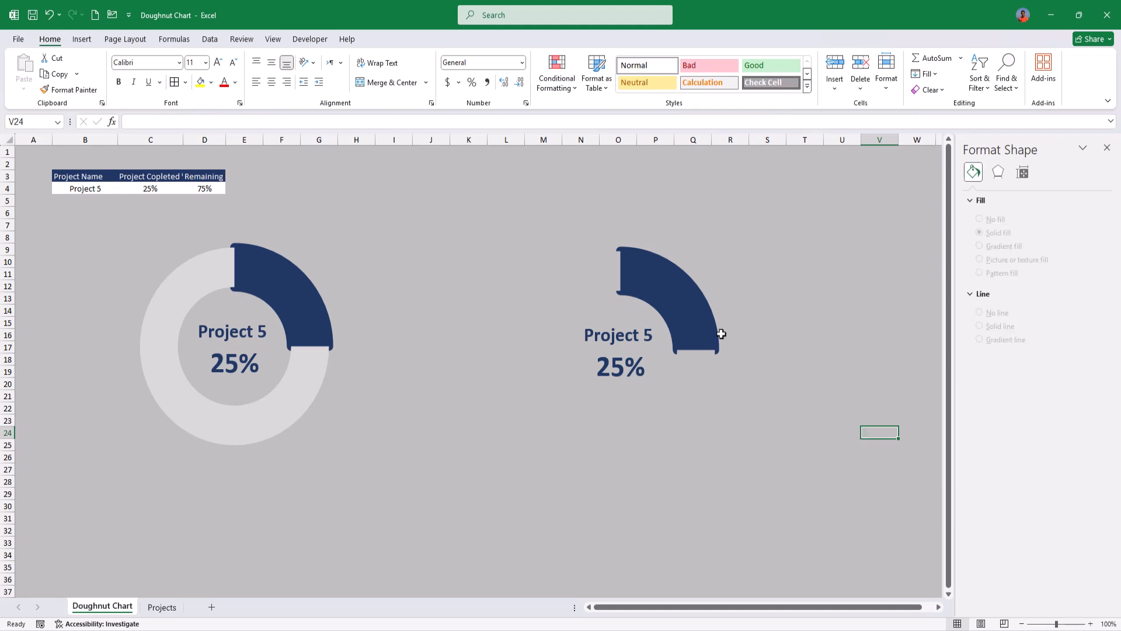
Step: Set both the fill and the border of the right-hand doughnut's completed slice to standard Green
{"action": "left_click", "coordinate": [704, 321]}
{"action": "left_click", "coordinate": [698, 317]}
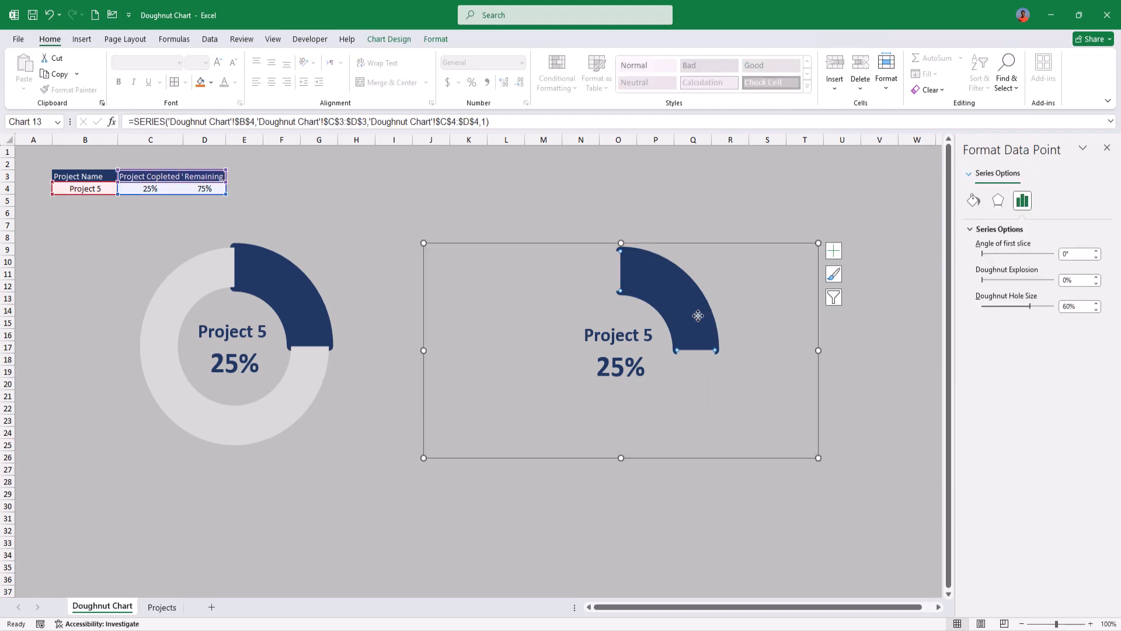
{"action": "left_click", "coordinate": [972, 200]}
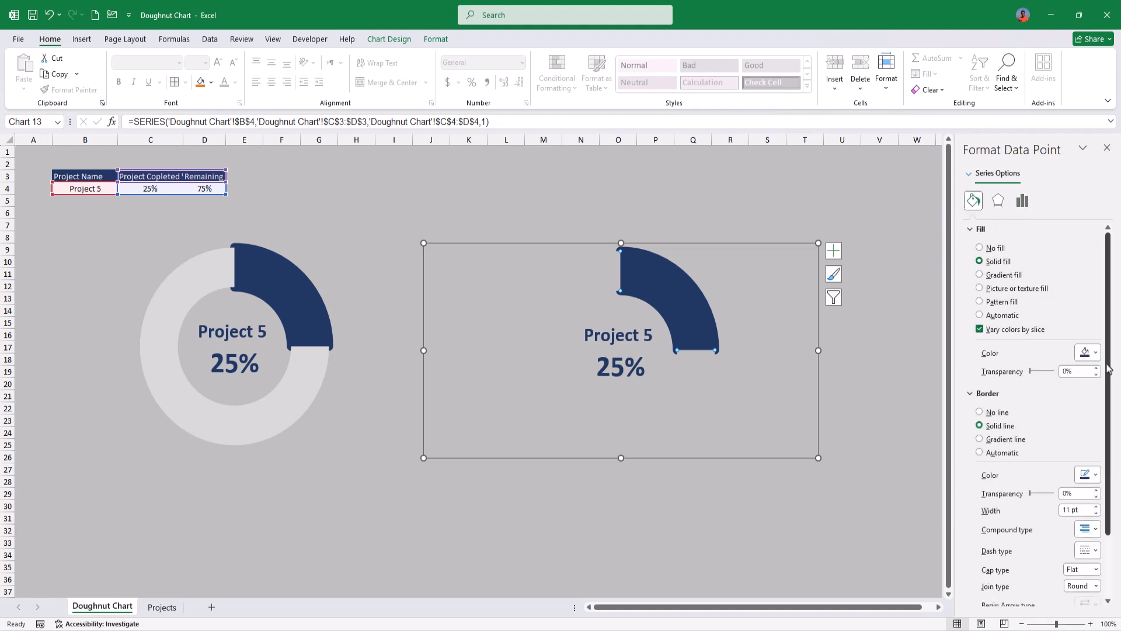
{"action": "left_click", "coordinate": [1088, 352]}
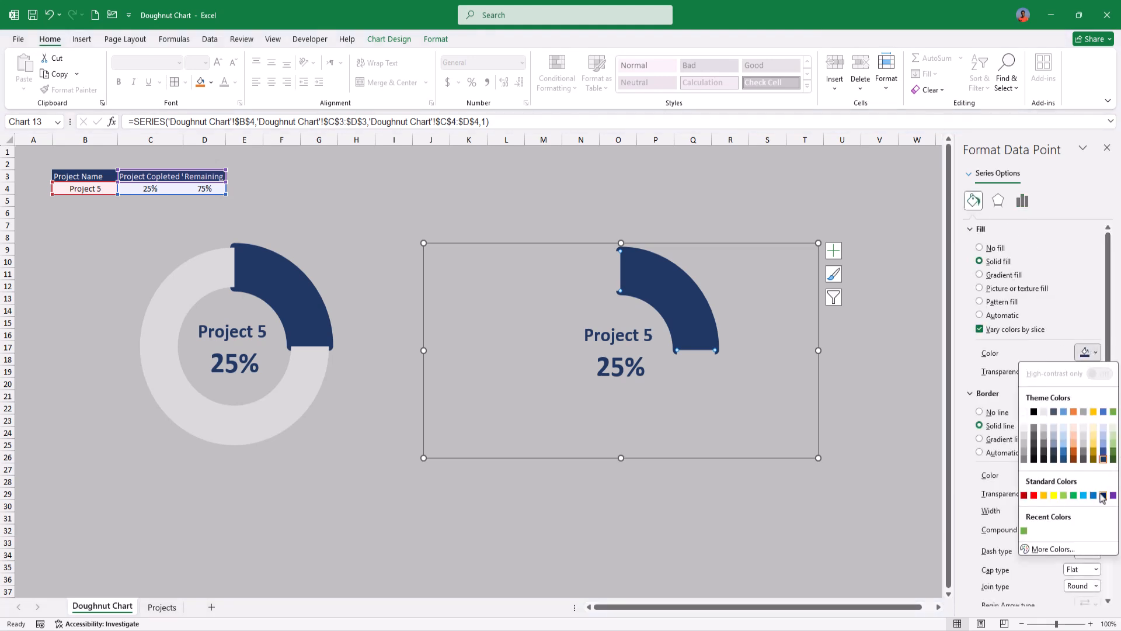
{"action": "left_click", "coordinate": [1073, 495]}
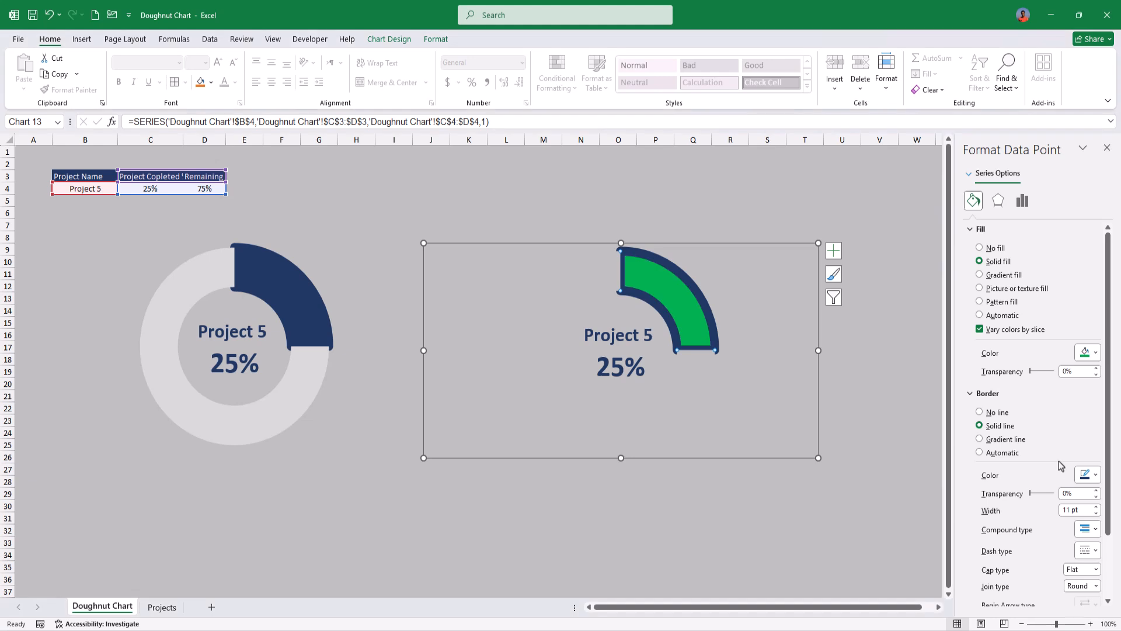
{"action": "left_click", "coordinate": [1085, 475]}
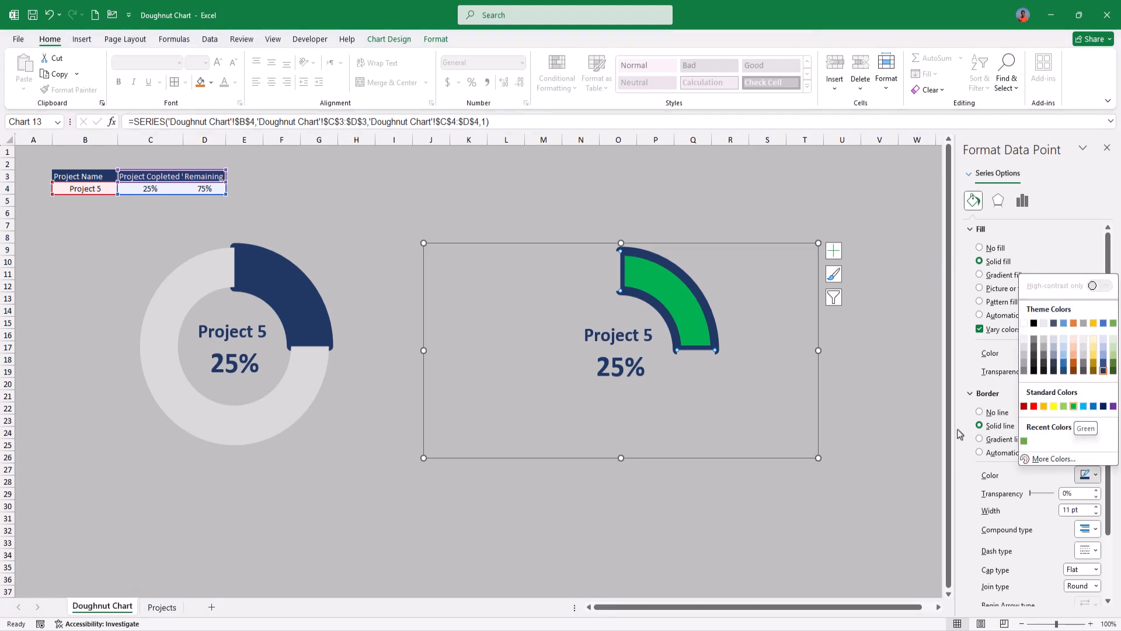
{"action": "left_click", "coordinate": [1074, 406]}
{"action": "left_click", "coordinate": [655, 528]}
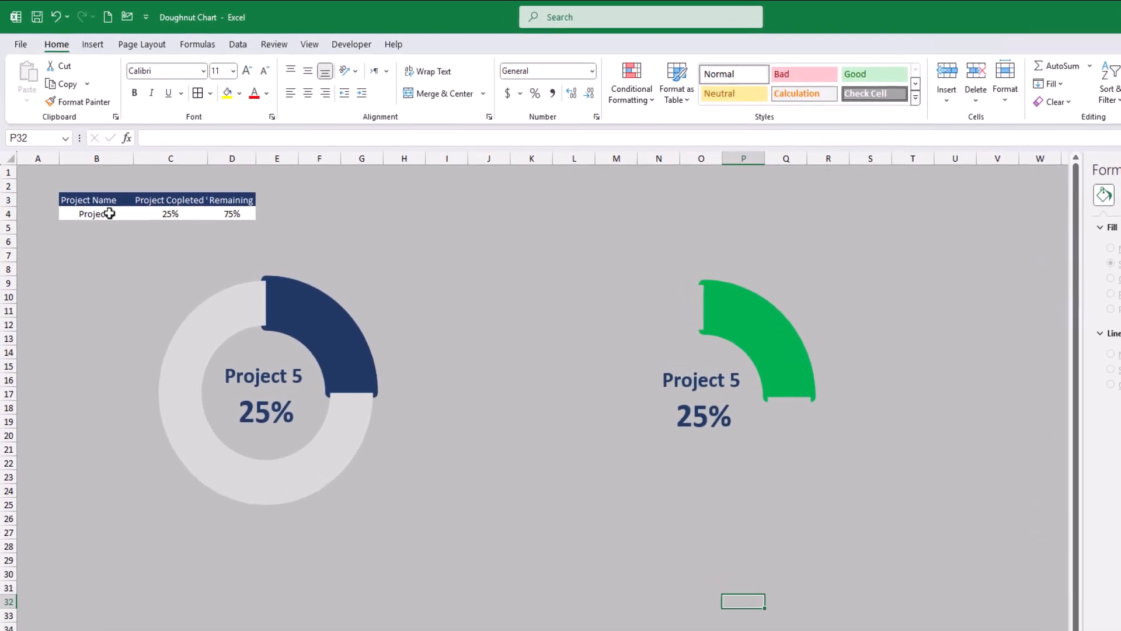
Step: Test both charts by choosing Project 8 and finally Project 9 from the drop-down list in cell B4
{"action": "left_click", "coordinate": [109, 214]}
{"action": "left_click", "coordinate": [139, 214]}
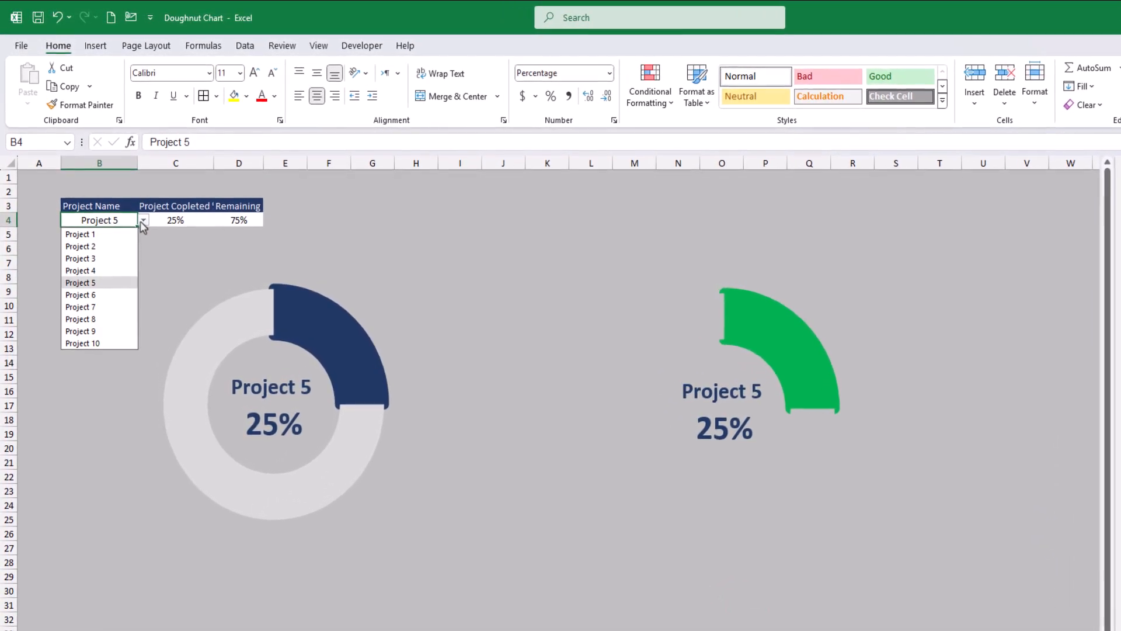
{"action": "left_click", "coordinate": [105, 319]}
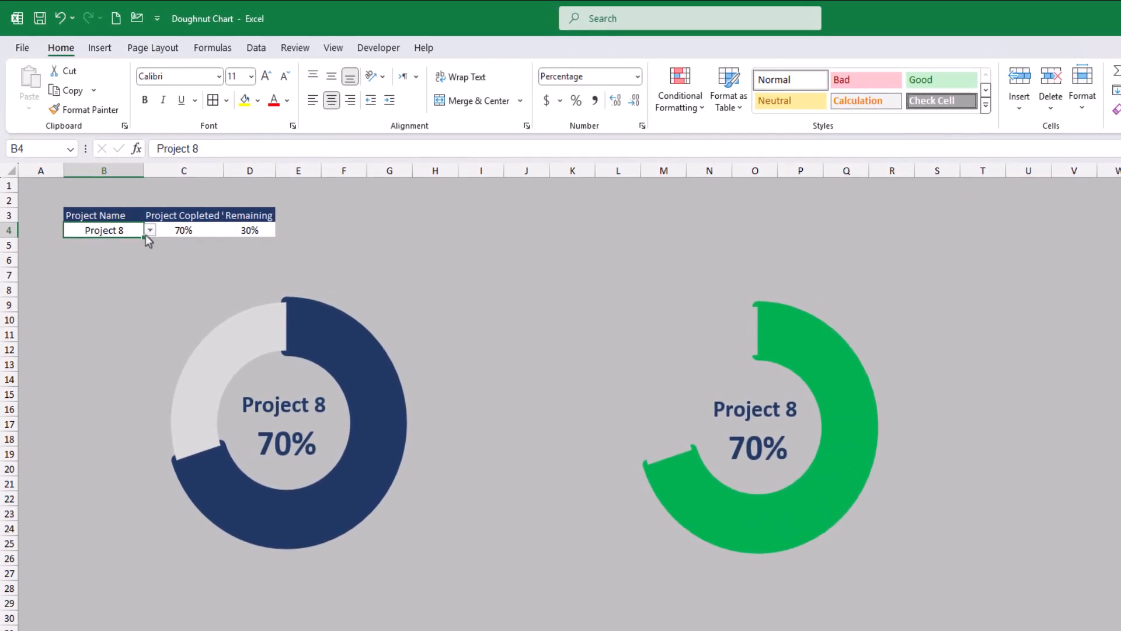
{"action": "left_click", "coordinate": [148, 234]}
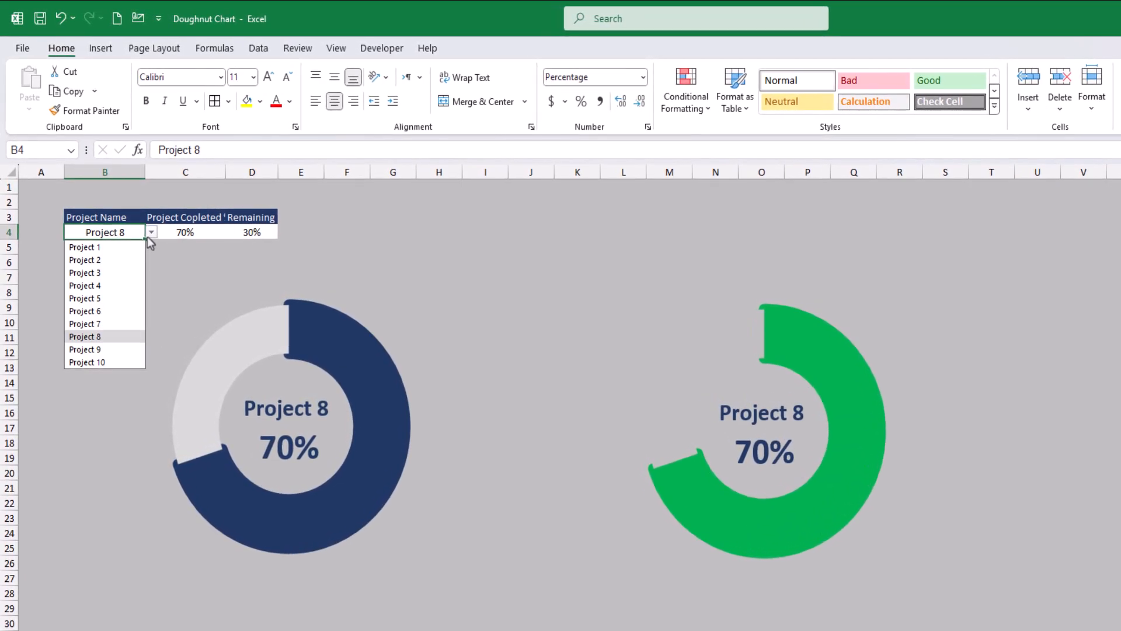
{"action": "left_click", "coordinate": [123, 352]}
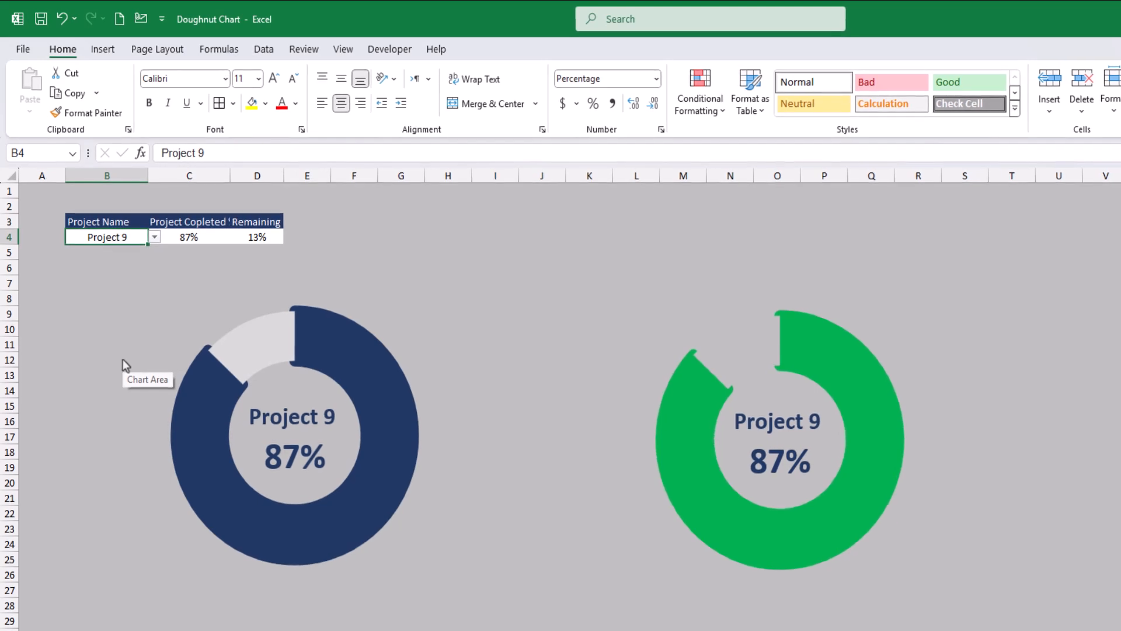